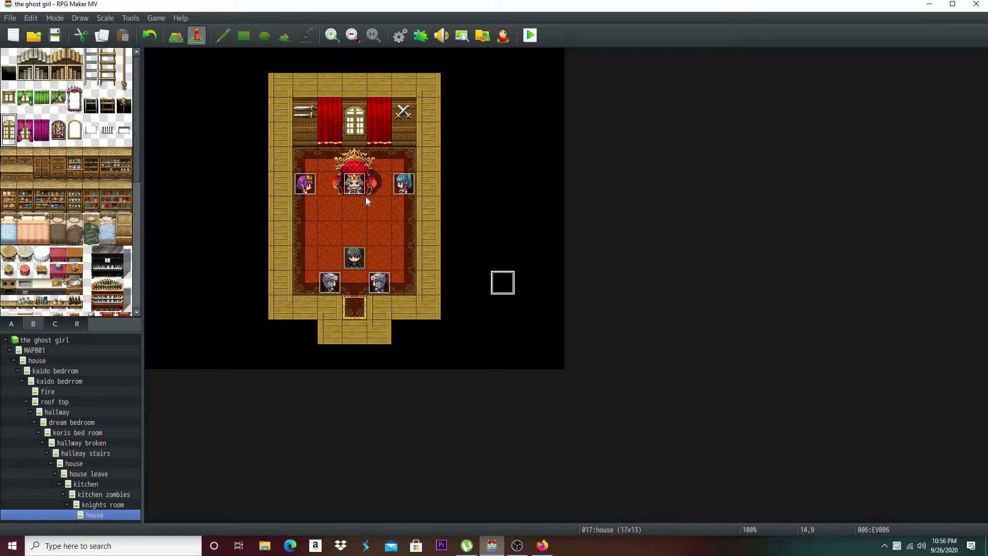
Check EV006 without changes, then delete EV008's conditional block and its second page
{"action": "double_click", "coordinate": [511, 287]}
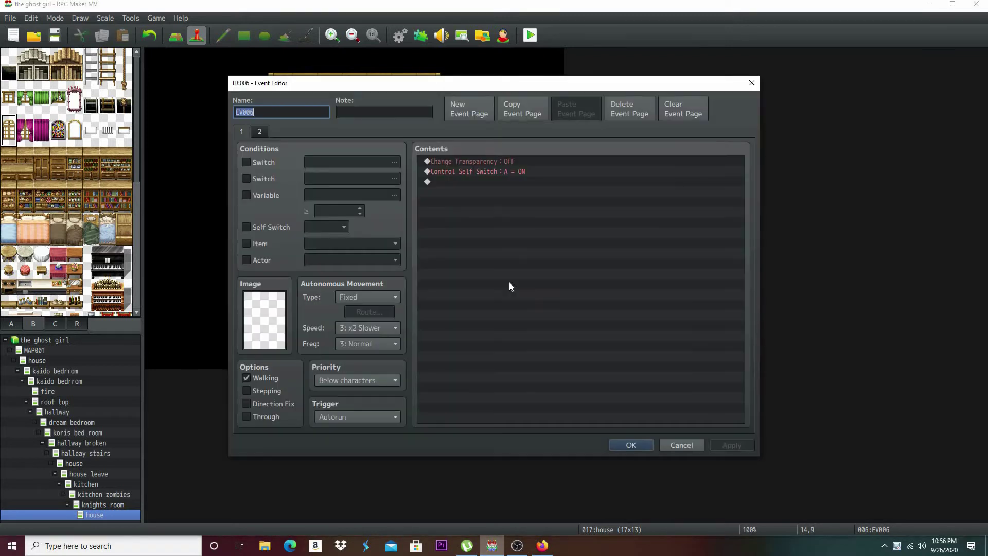
{"action": "left_click", "coordinate": [632, 444]}
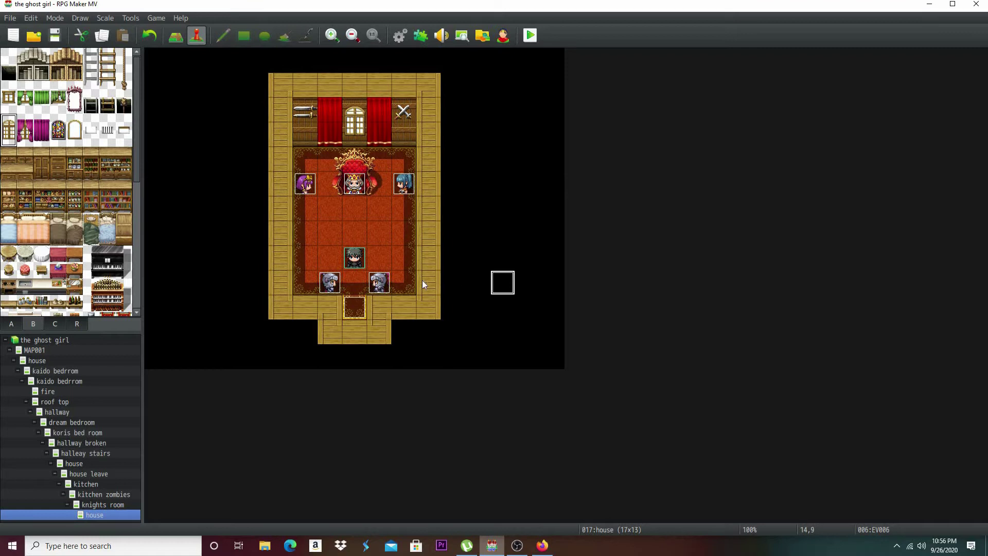
{"action": "double_click", "coordinate": [359, 311]}
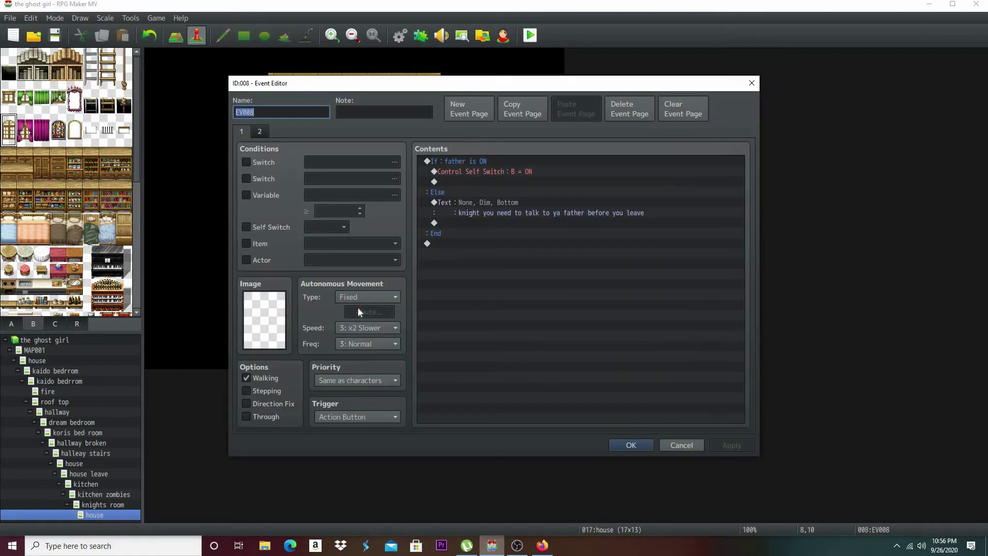
{"action": "left_click", "coordinate": [441, 163]}
{"action": "right_click", "coordinate": [441, 164]}
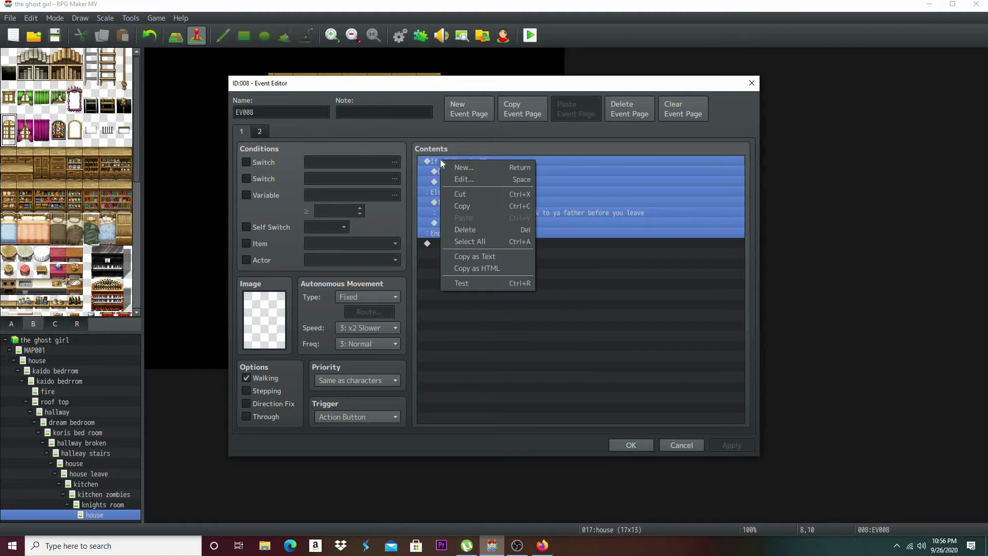
{"action": "left_click", "coordinate": [459, 225]}
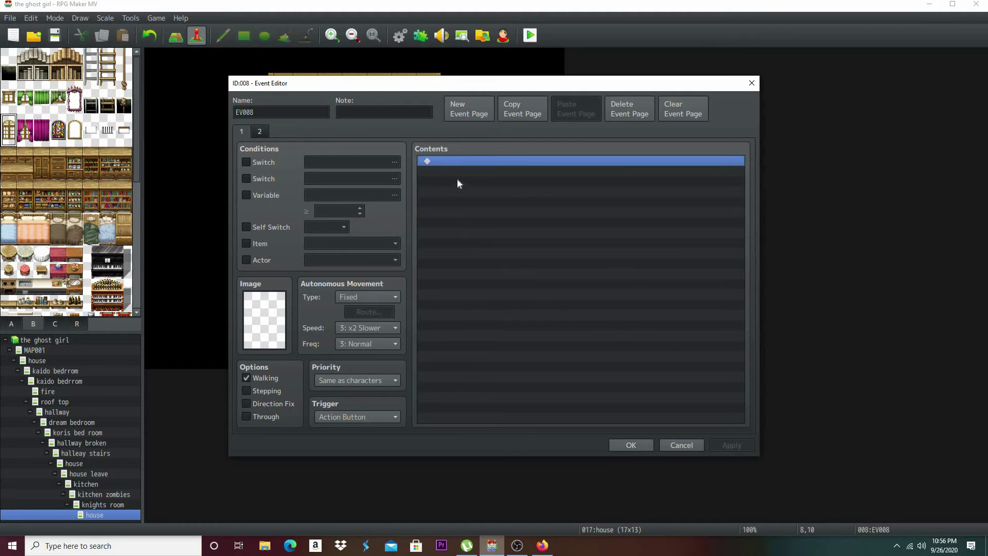
{"action": "left_click", "coordinate": [260, 132]}
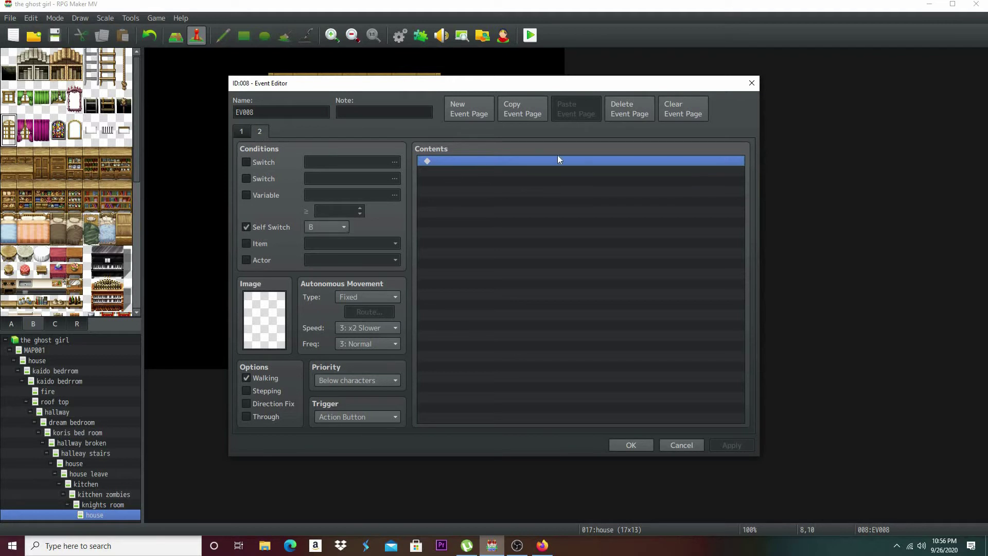
{"action": "left_click", "coordinate": [607, 113]}
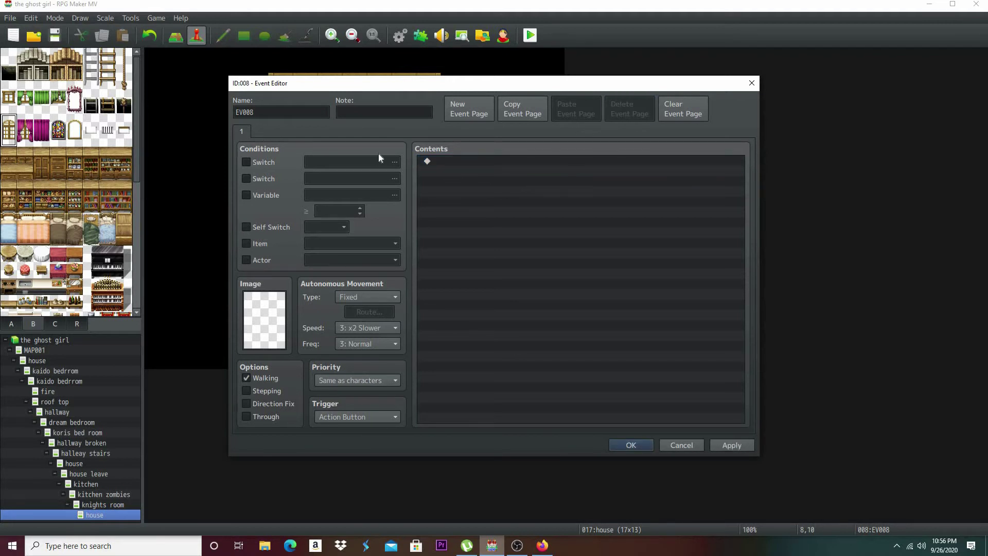
Add a Control Switches command turning the father switch ON in EV008
{"action": "double_click", "coordinate": [454, 162]}
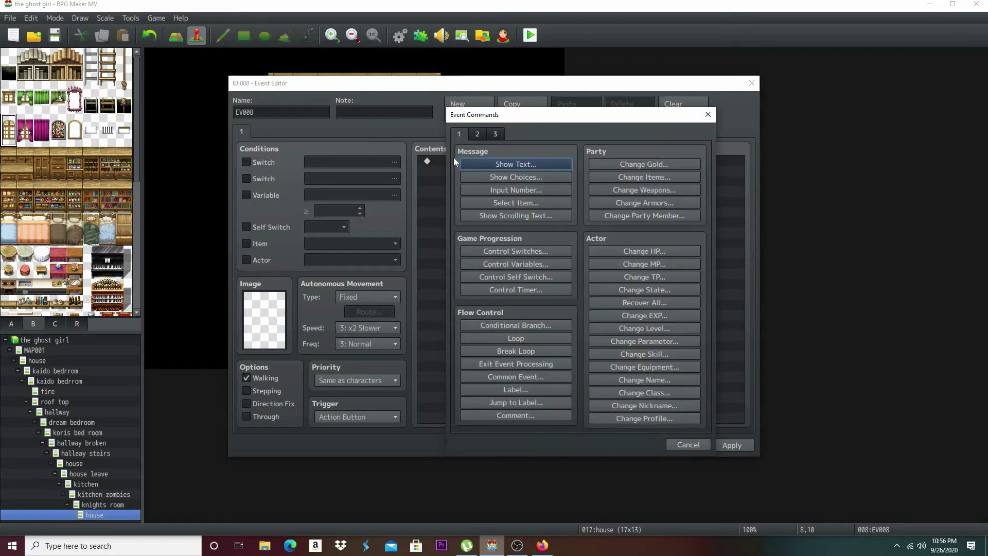
{"action": "left_click", "coordinate": [508, 255]}
{"action": "left_click", "coordinate": [606, 264]}
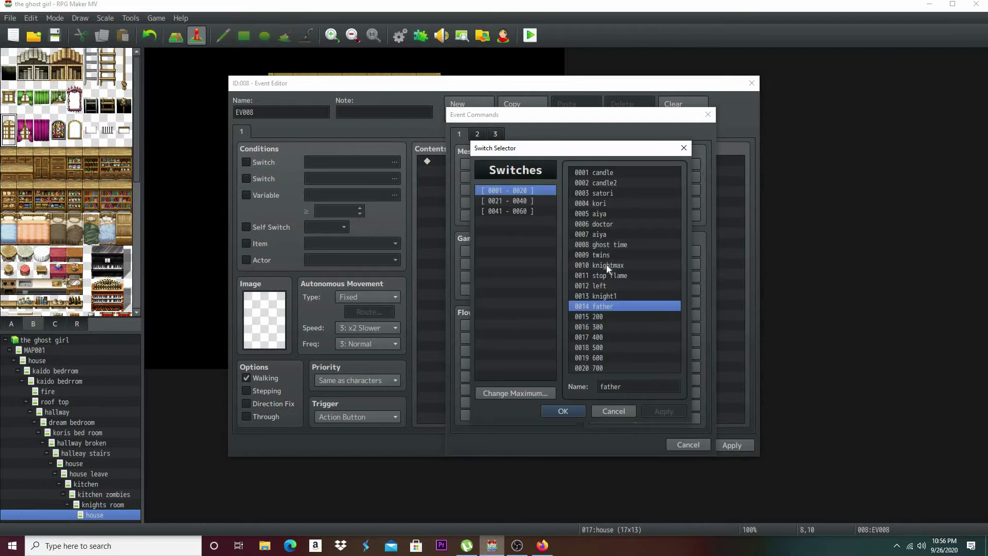
{"action": "left_click", "coordinate": [553, 414]}
{"action": "left_click", "coordinate": [570, 329]}
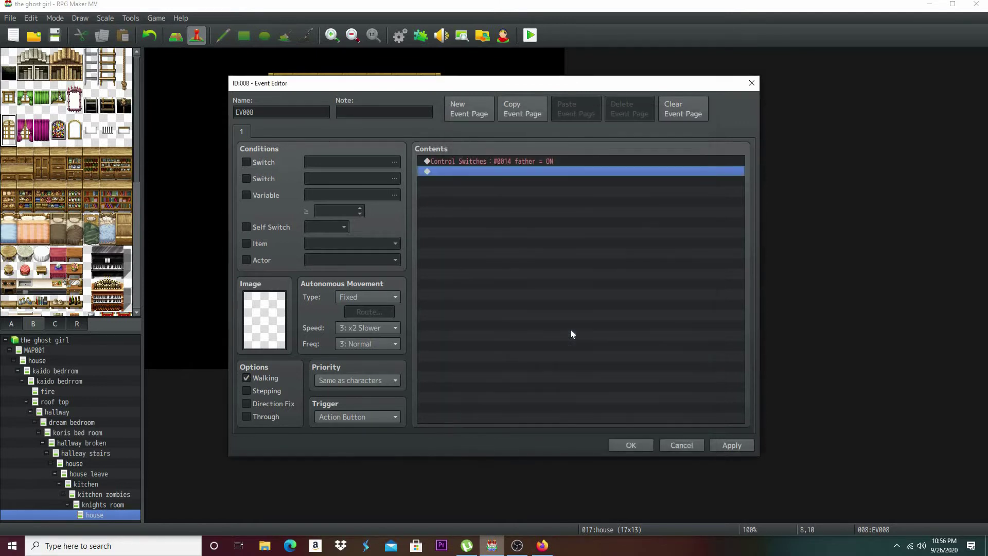
Delete the father ON switch command, leaving EV008's page empty
{"action": "left_click", "coordinate": [524, 165]}
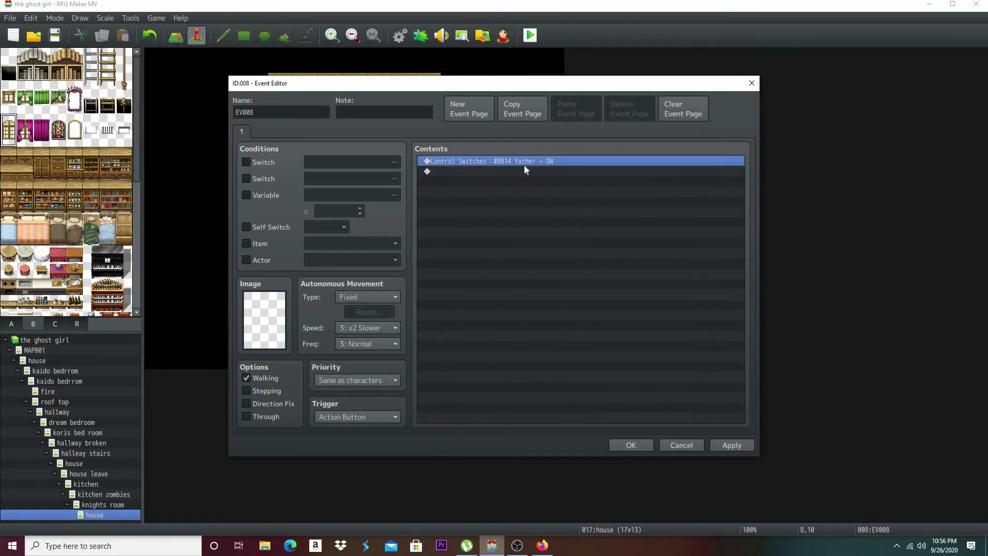
{"action": "right_click", "coordinate": [524, 165]}
{"action": "left_click", "coordinate": [540, 244]}
{"action": "right_click", "coordinate": [499, 164]}
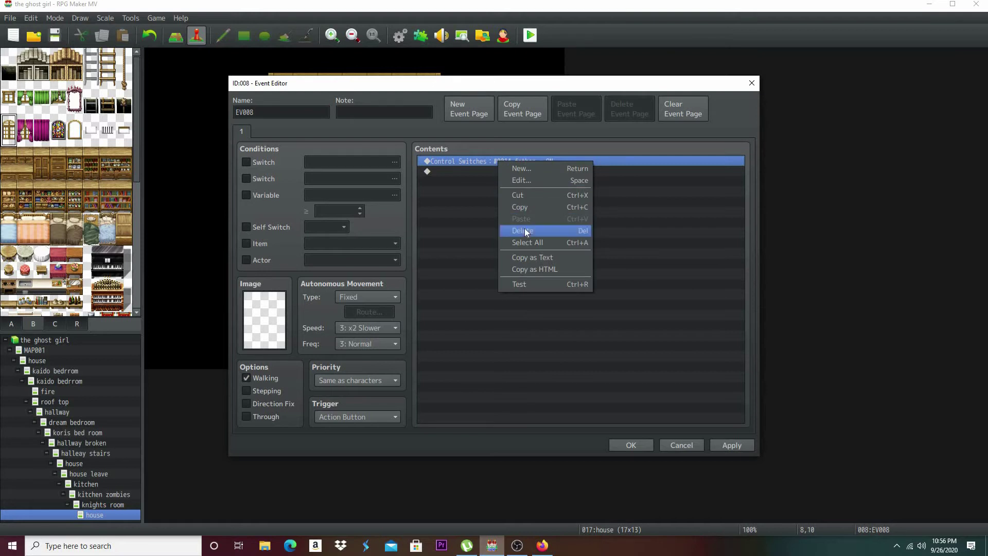
{"action": "left_click", "coordinate": [524, 227]}
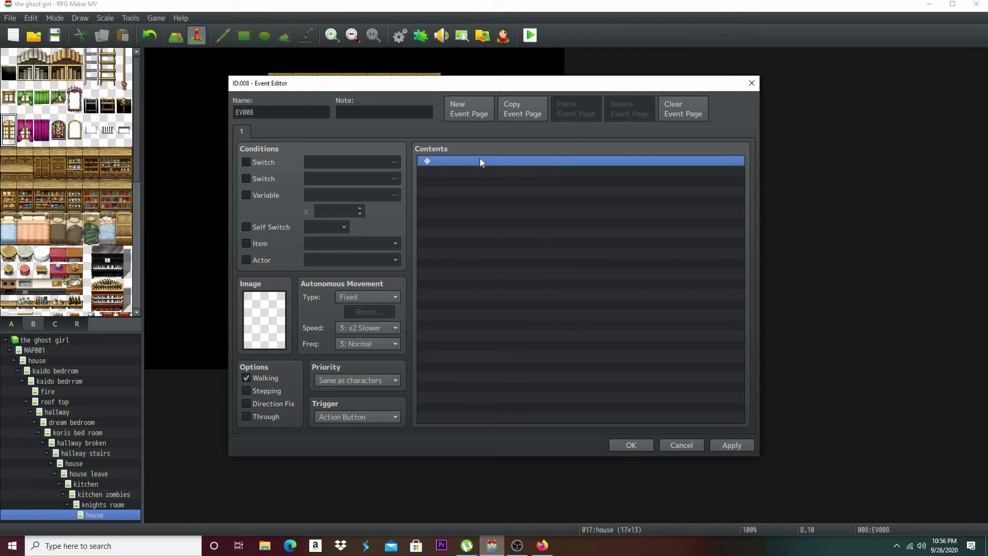
{"action": "double_click", "coordinate": [480, 161]}
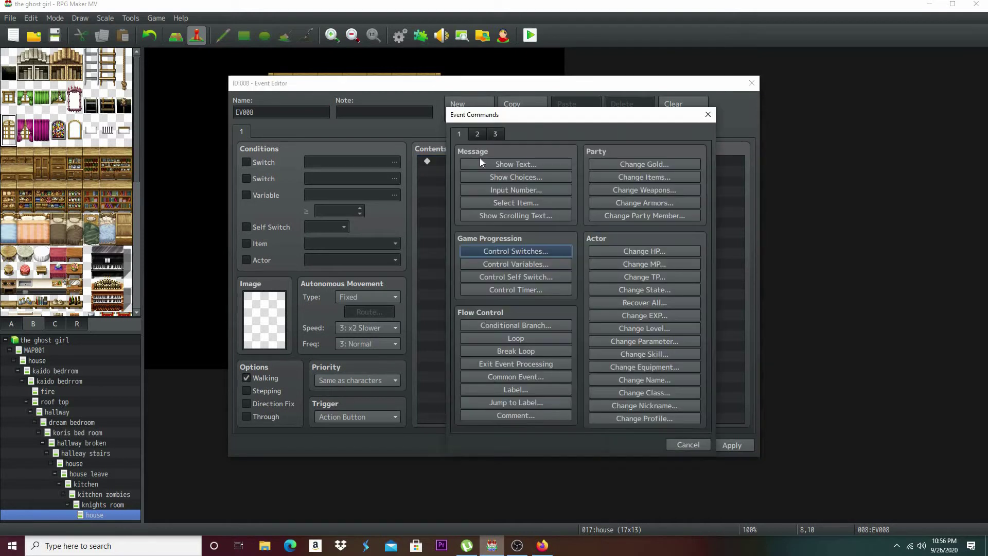
Insert a Conditional Branch on switch 0014 father is ON, with Create Else Branch ticked
{"action": "left_click", "coordinate": [504, 324]}
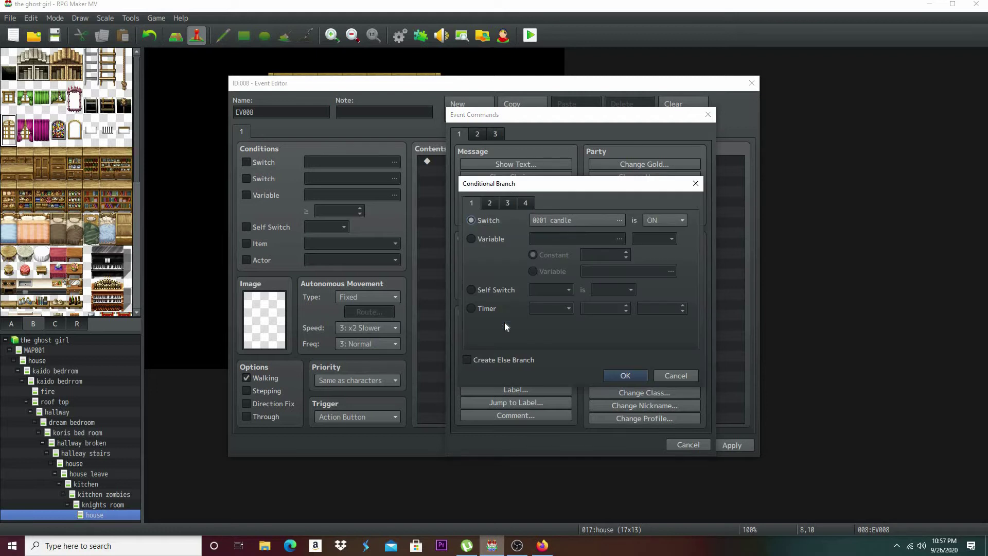
{"action": "left_click", "coordinate": [586, 225]}
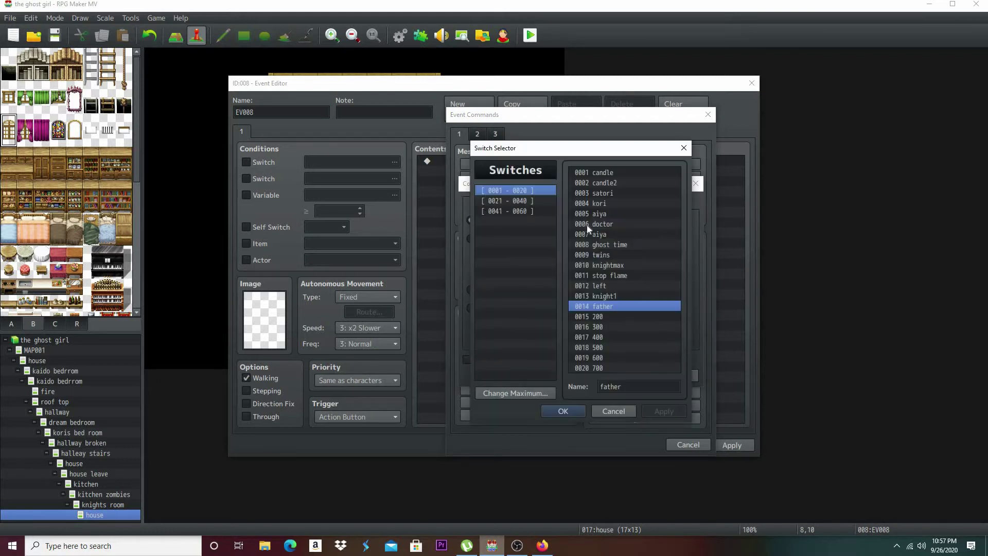
{"action": "left_click", "coordinate": [555, 412]}
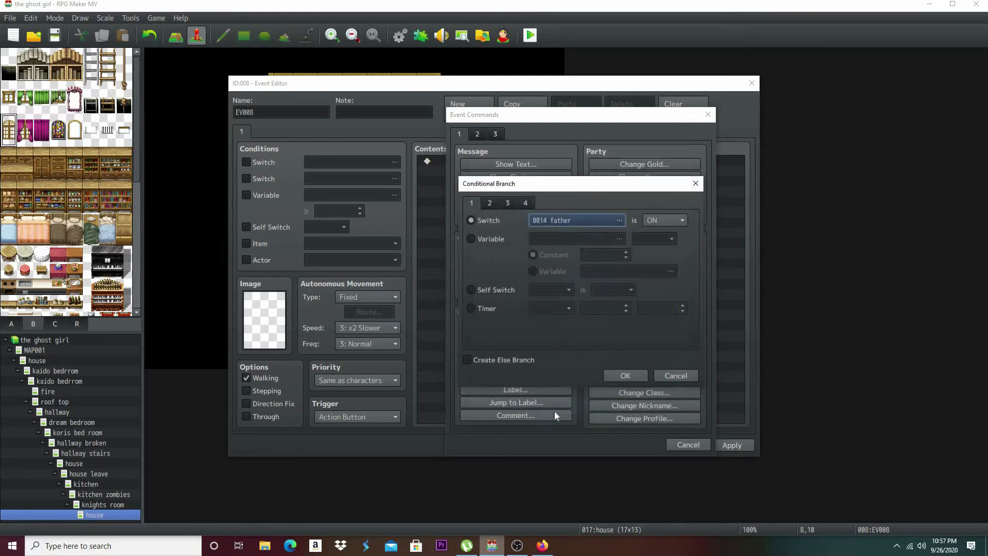
{"action": "left_click", "coordinate": [483, 360]}
{"action": "left_click", "coordinate": [611, 380]}
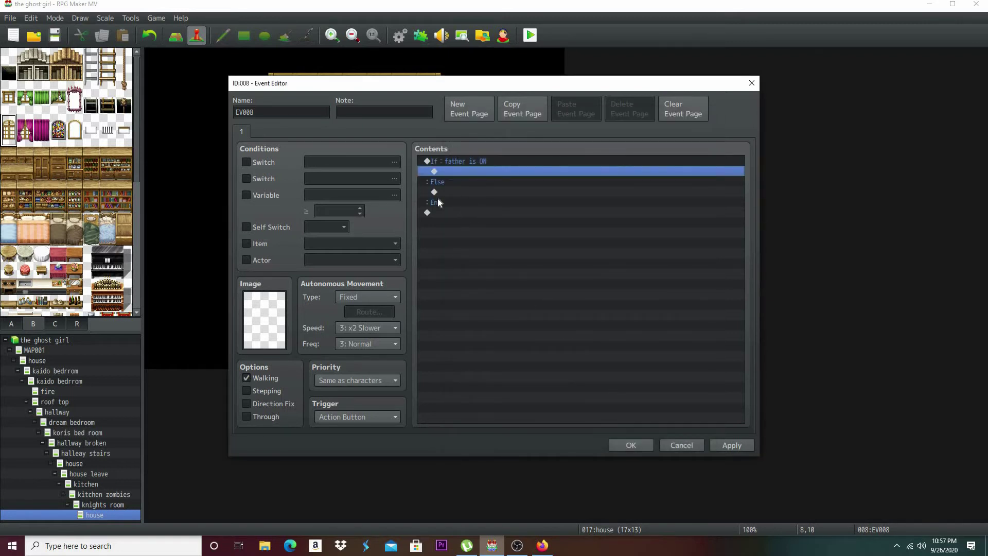
{"action": "left_click", "coordinate": [453, 192]}
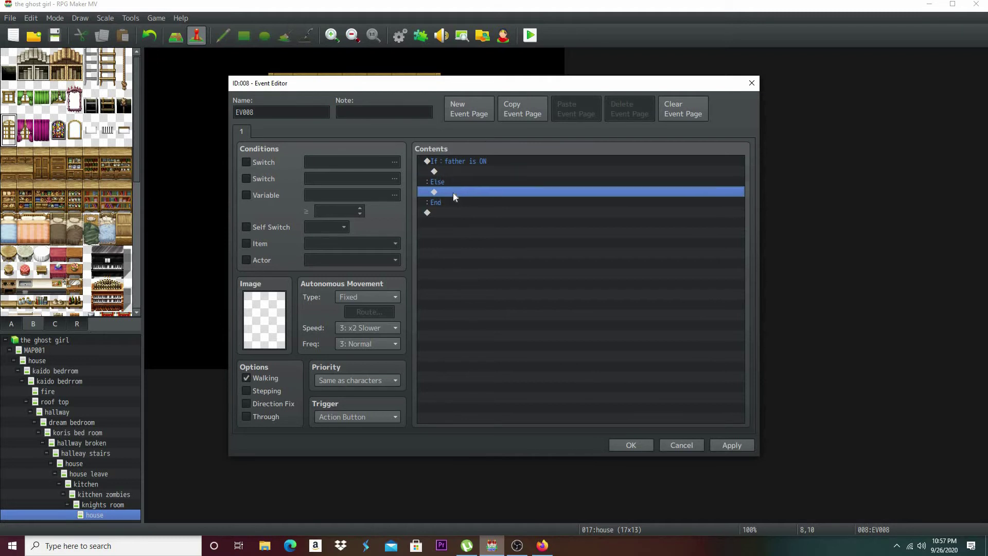
{"action": "double_click", "coordinate": [453, 193]}
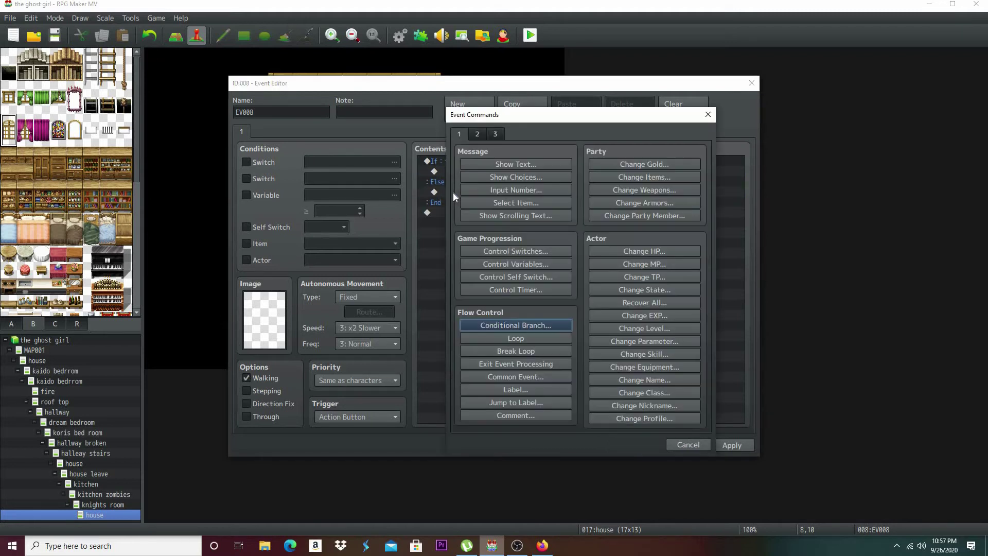
Start a Show Text message headed 'knights:' using the People3 helmeted knight face
{"action": "left_click", "coordinate": [467, 165]}
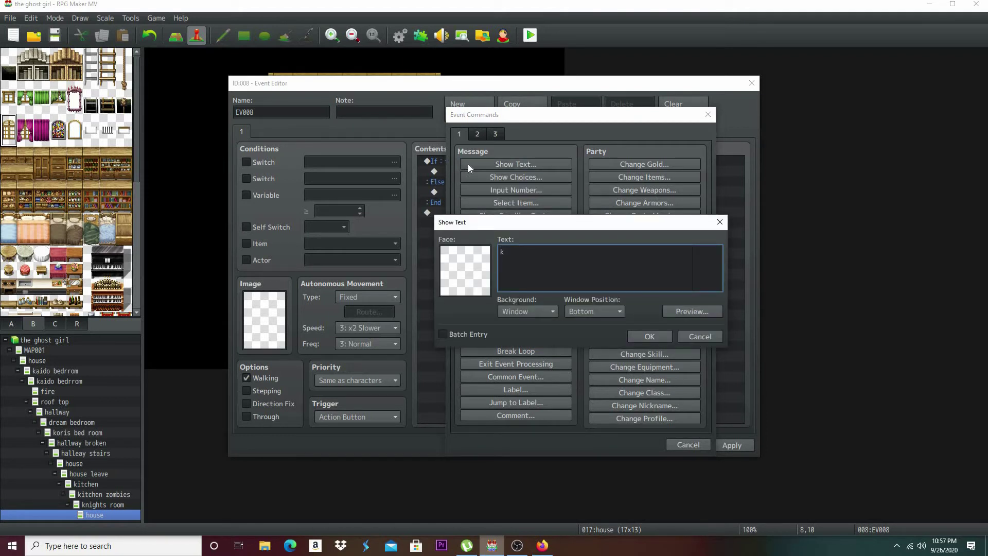
{"action": "type", "text": "knights:"}
{"action": "left_click", "coordinate": [454, 255]}
{"action": "double_click", "coordinate": [453, 255]}
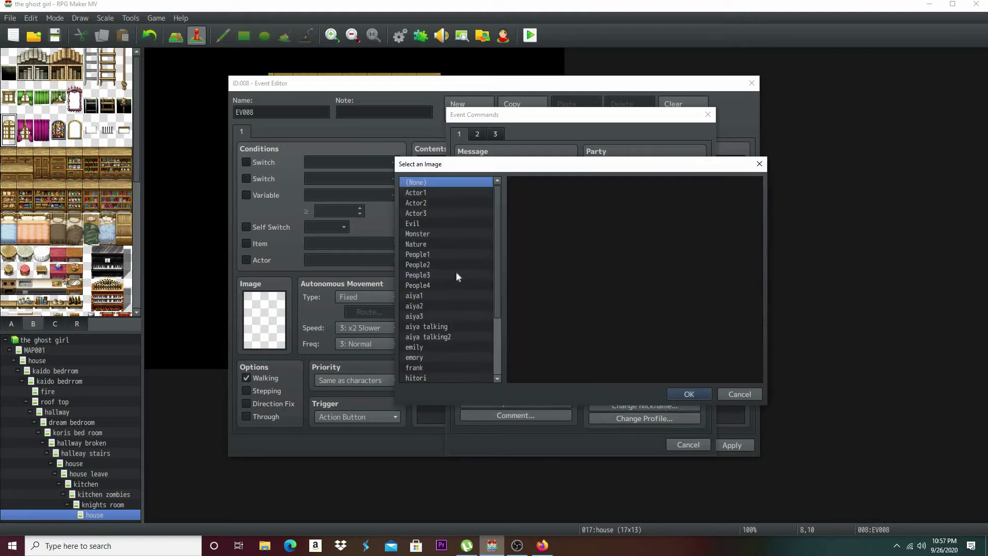
{"action": "scroll", "coordinate": [456, 271], "scroll_direction": "down", "scroll_amount": 2}
{"action": "scroll", "coordinate": [456, 278], "scroll_direction": "up", "scroll_amount": 1}
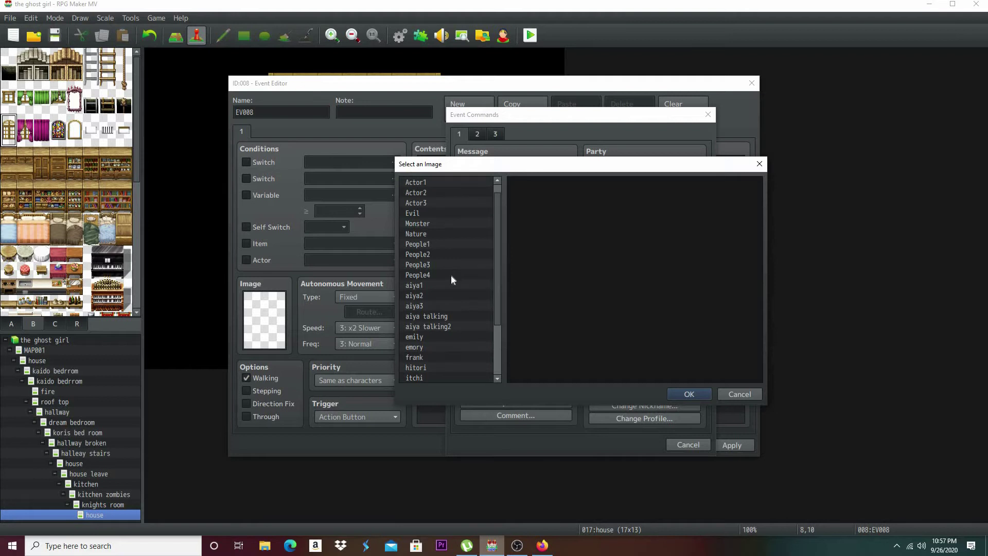
{"action": "left_click", "coordinate": [431, 263]}
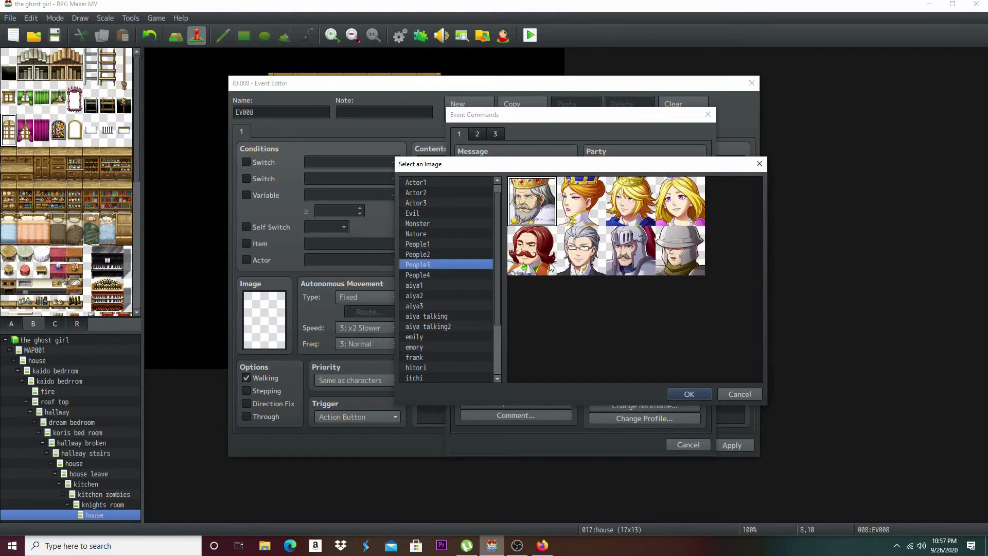
{"action": "left_click", "coordinate": [641, 255]}
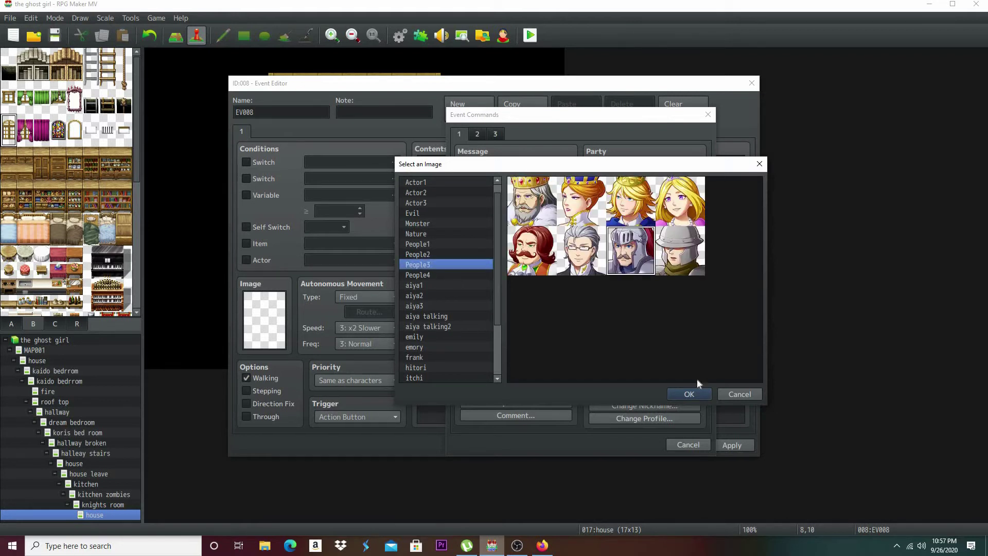
{"action": "left_click", "coordinate": [699, 393]}
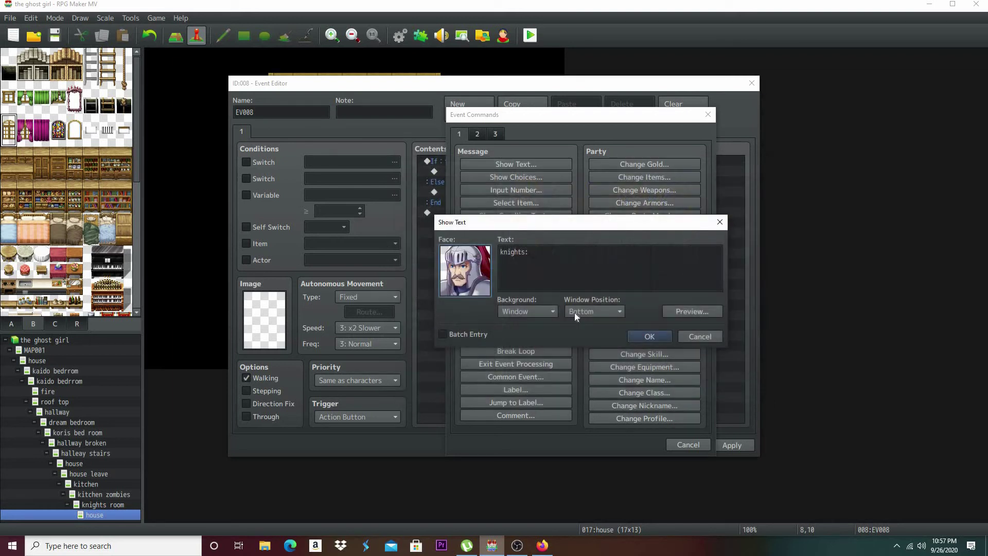
Set a Dim background and add the line 'you canot leave to you talk to ya father'
{"action": "left_click", "coordinate": [539, 311]}
{"action": "left_click", "coordinate": [534, 335]}
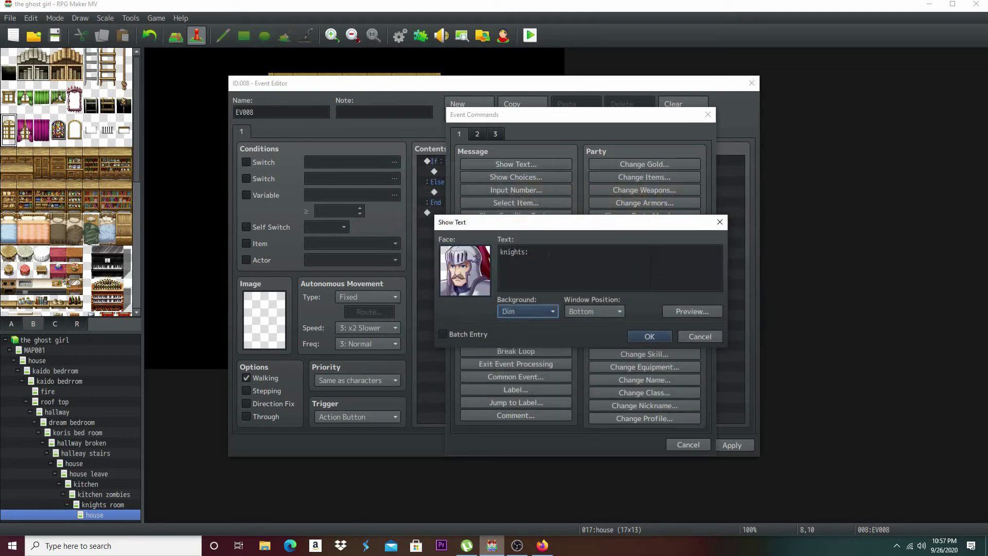
{"action": "left_click", "coordinate": [548, 252]}
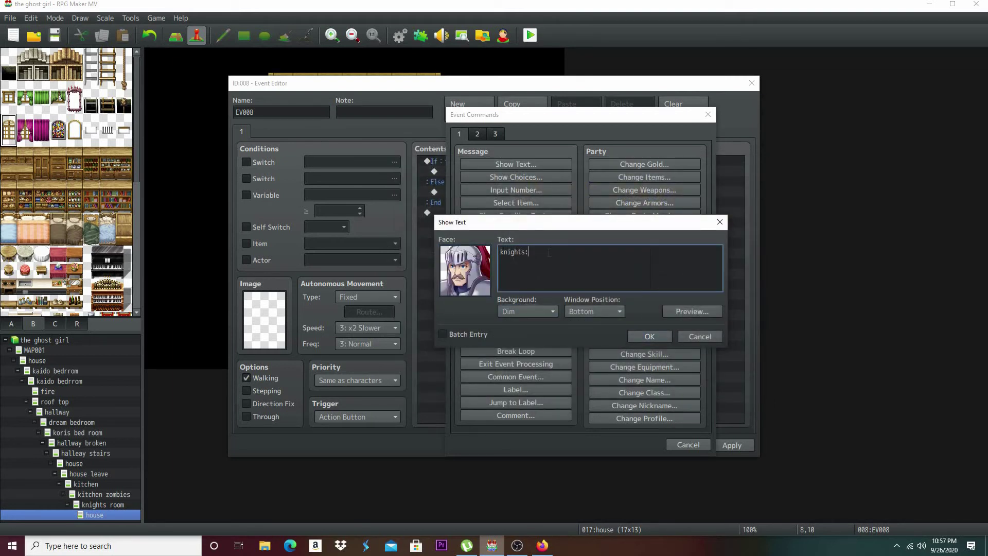
{"action": "key", "text": "Return"}
{"action": "type", "text": "you canot leave to you talk to ya father"}
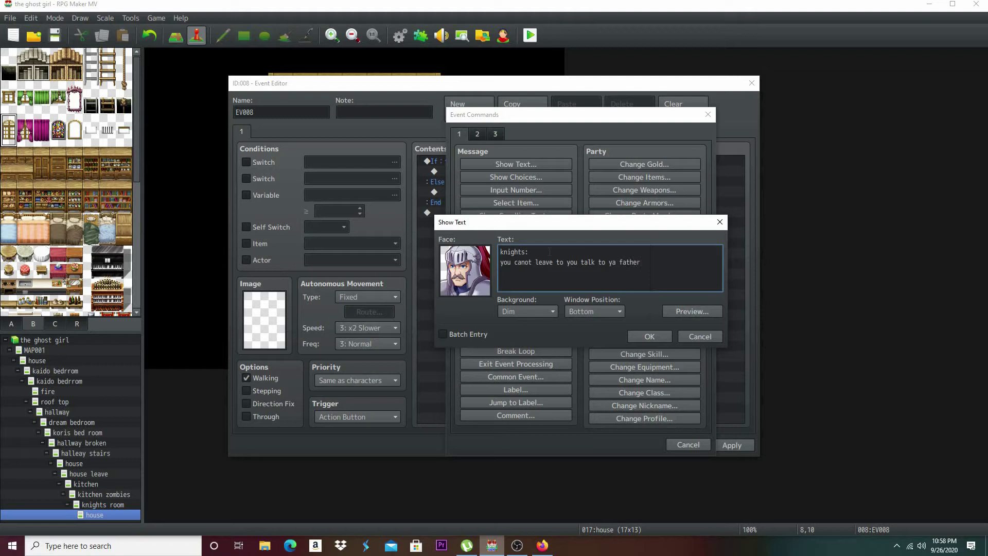
{"action": "left_click", "coordinate": [650, 336]}
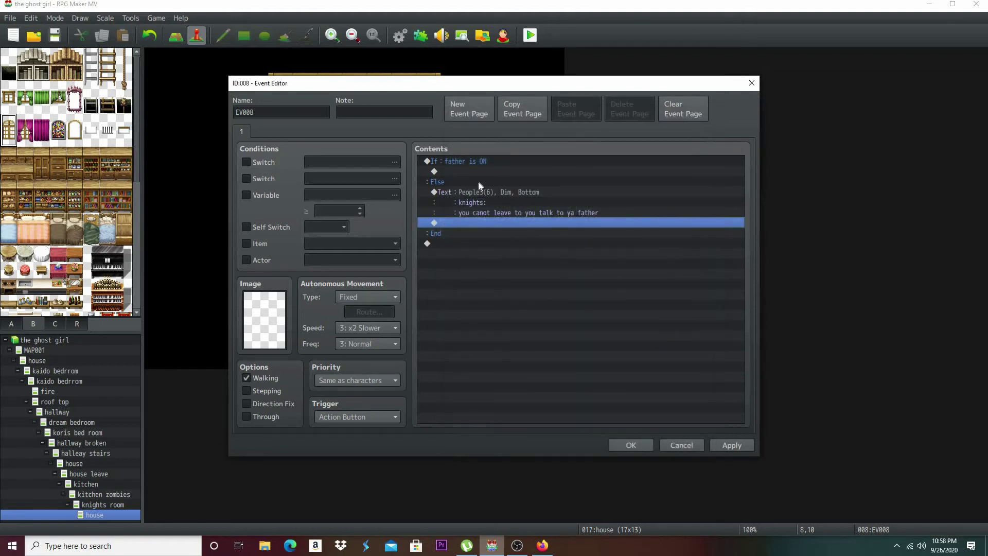
Add Control Self Switch A = ON inside the father is ON branch
{"action": "double_click", "coordinate": [476, 174]}
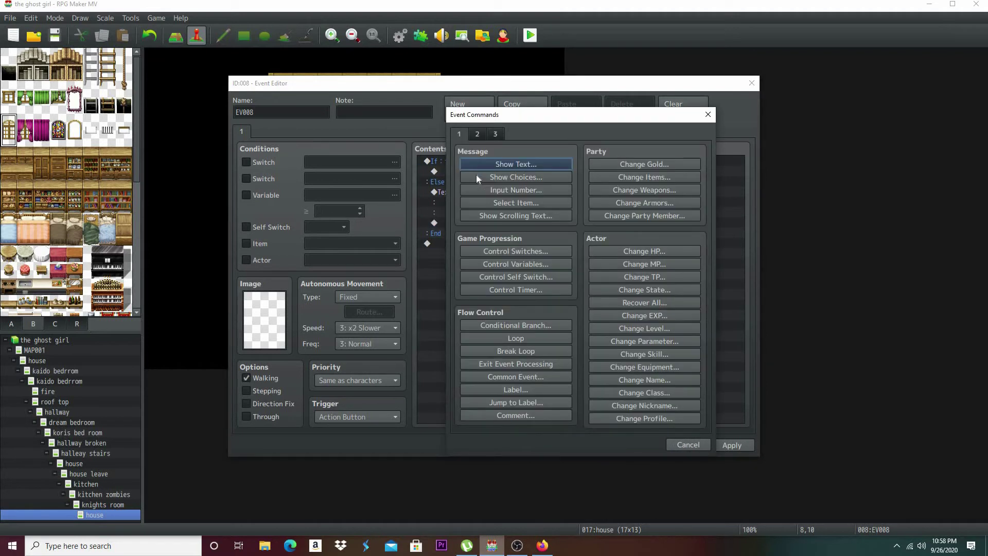
{"action": "left_click", "coordinate": [507, 276]}
{"action": "left_click", "coordinate": [535, 270]}
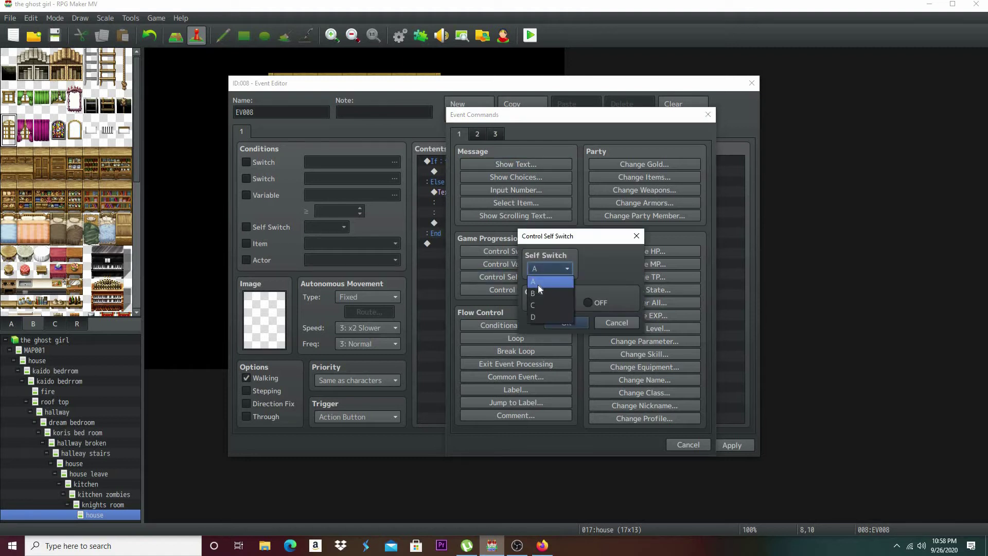
{"action": "left_click", "coordinate": [539, 284]}
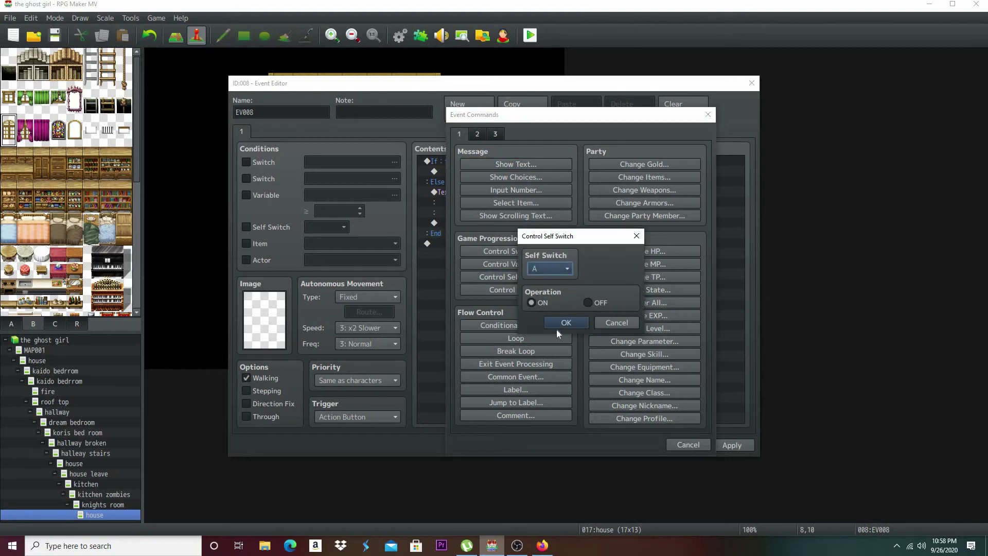
{"action": "left_click", "coordinate": [562, 322]}
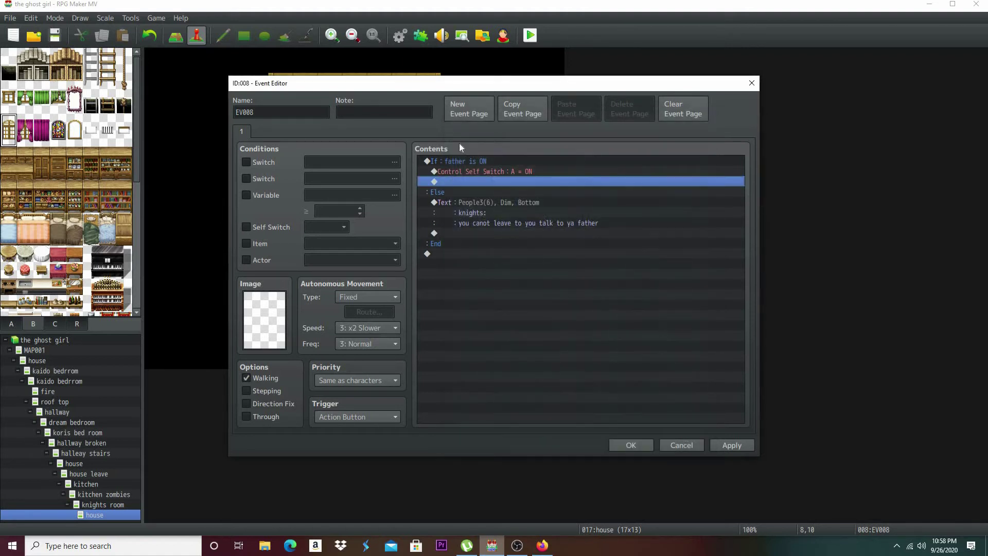
Add a second page conditioned on Self Switch A, then apply and close EV008
{"action": "left_click", "coordinate": [460, 117]}
{"action": "left_click", "coordinate": [263, 230]}
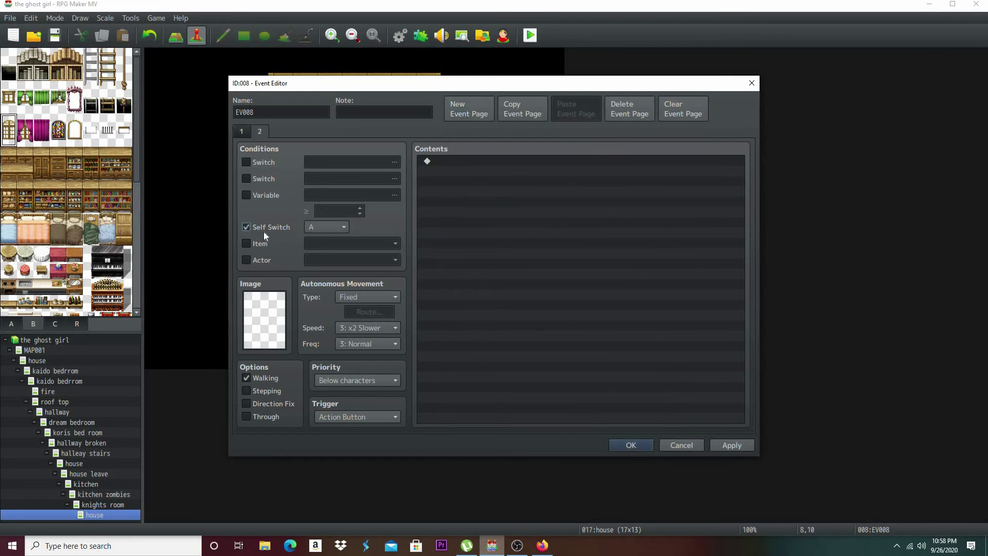
{"action": "left_click", "coordinate": [242, 132]}
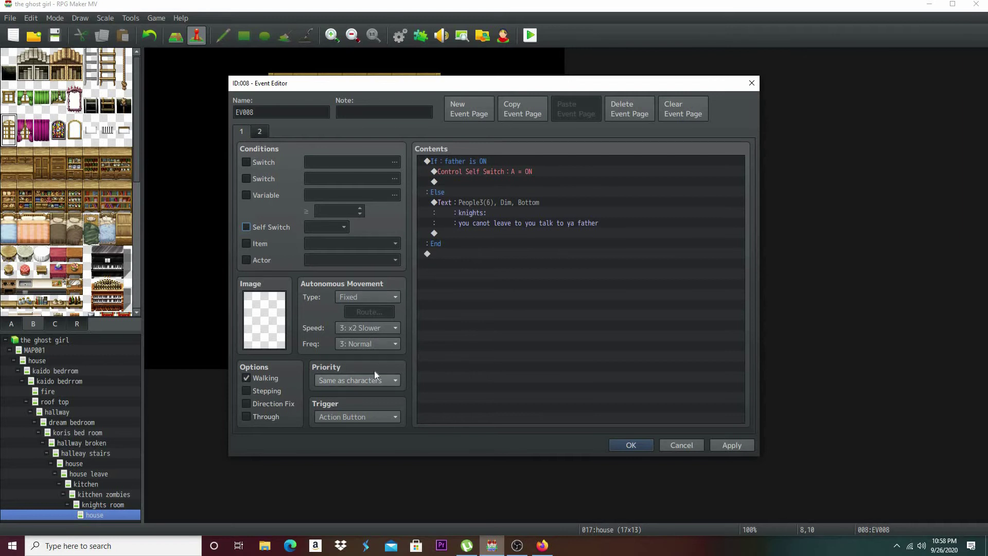
{"action": "left_click", "coordinate": [724, 446]}
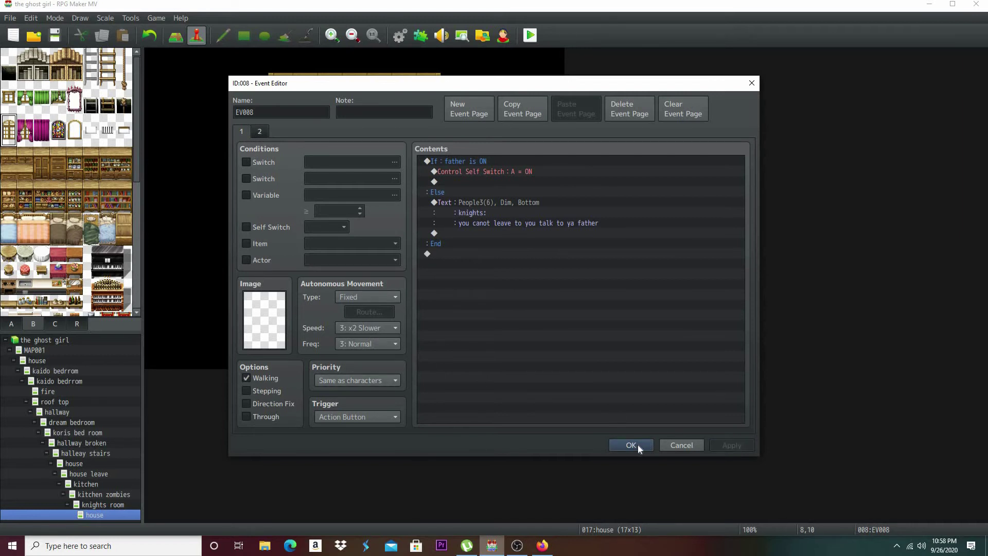
{"action": "left_click", "coordinate": [638, 444]}
Open EV005, delete every command on page 1, and delete its second page
{"action": "double_click", "coordinate": [347, 190]}
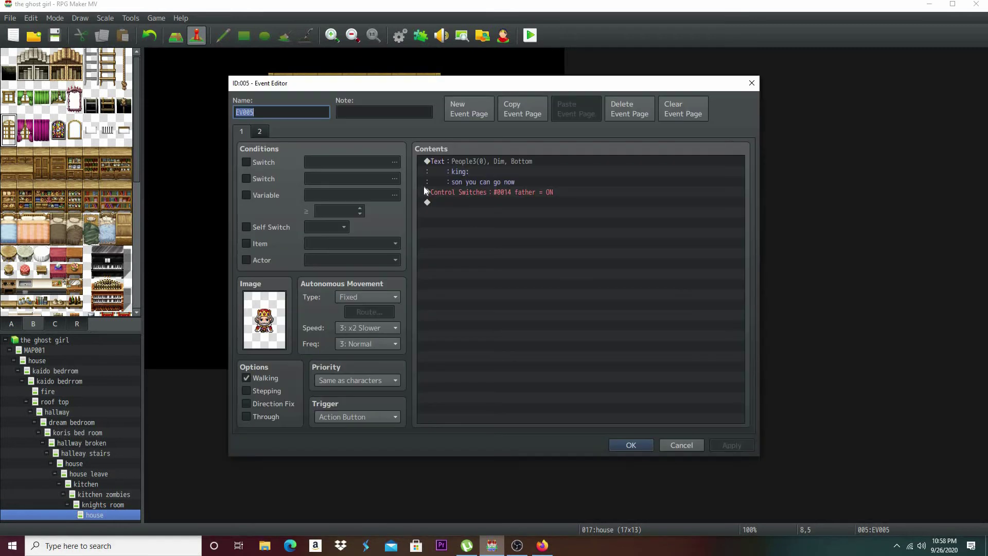
{"action": "left_click", "coordinate": [445, 162]}
{"action": "right_click", "coordinate": [444, 161]}
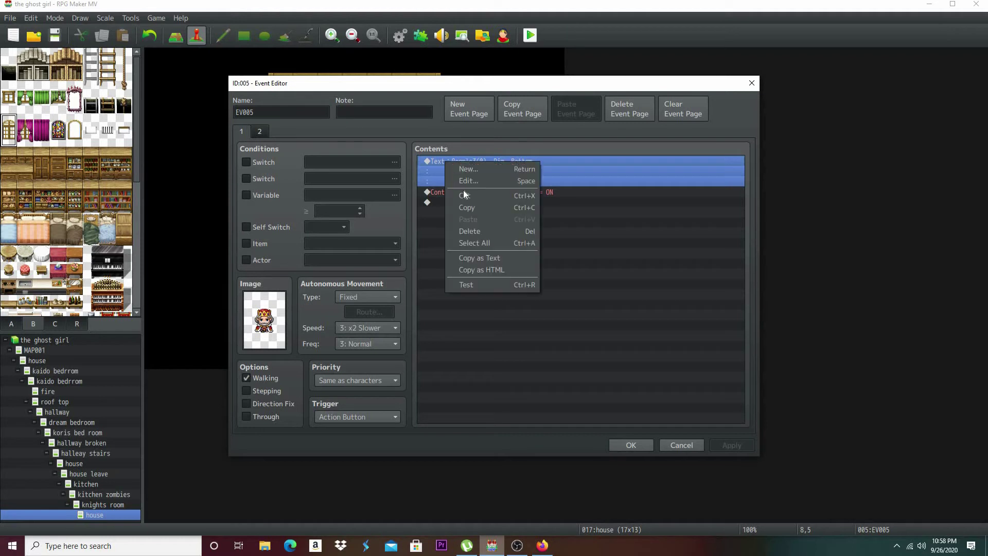
{"action": "left_click", "coordinate": [470, 242]}
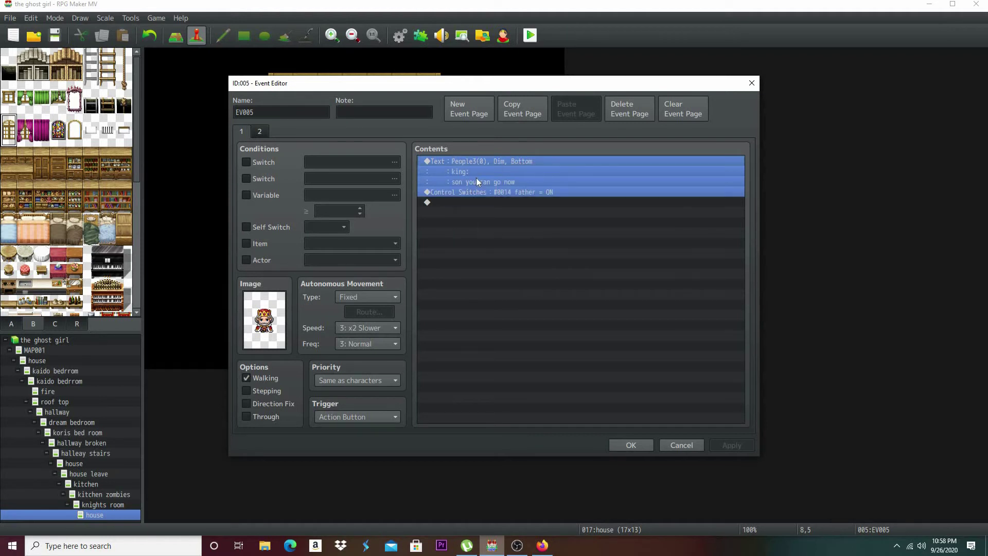
{"action": "right_click", "coordinate": [477, 178]}
{"action": "left_click", "coordinate": [497, 249]}
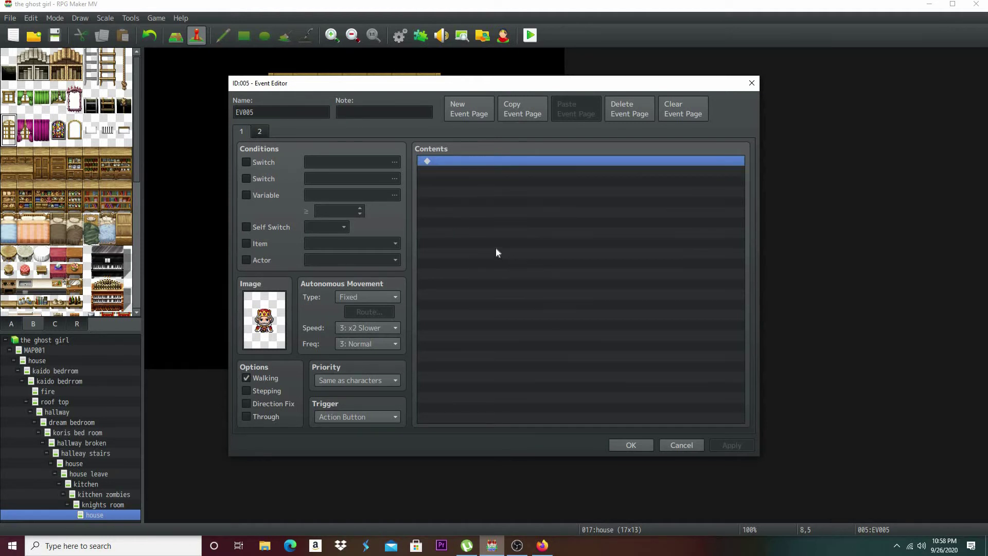
{"action": "left_click", "coordinate": [257, 135]}
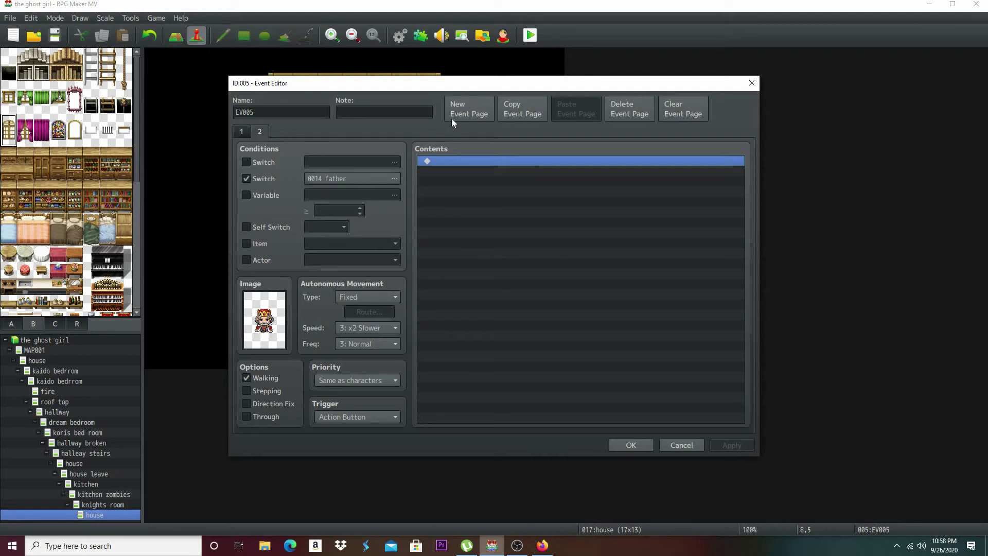
{"action": "left_click", "coordinate": [615, 121]}
Add a Show Text message reading 'father:' then 'you can leave now'
{"action": "double_click", "coordinate": [430, 160]}
{"action": "left_click", "coordinate": [494, 164]}
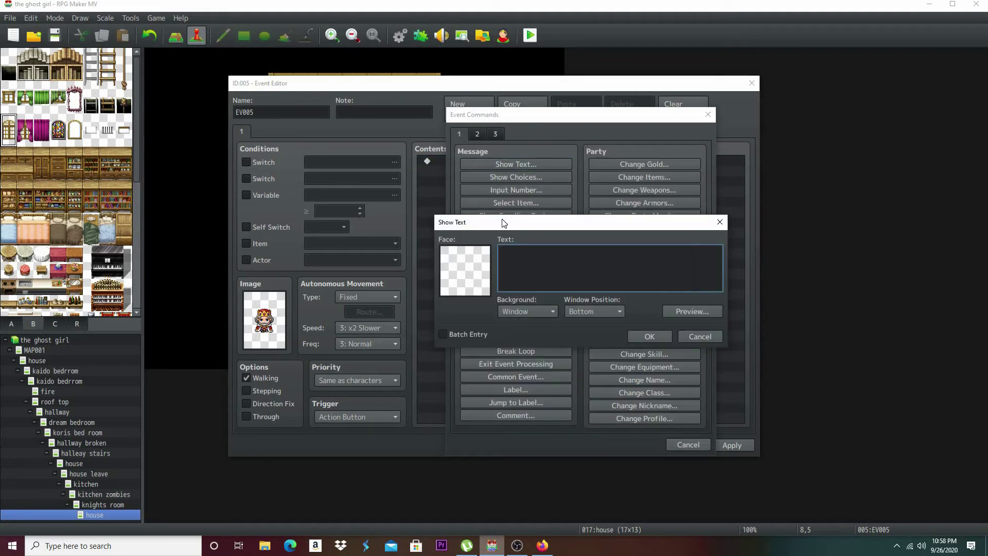
{"action": "type", "text": "father:"}
{"action": "key", "text": "Return"}
{"action": "type", "text": "you can leave now"}
Give the message a Dim background and the king face portrait, and insert it
{"action": "left_click", "coordinate": [500, 316]}
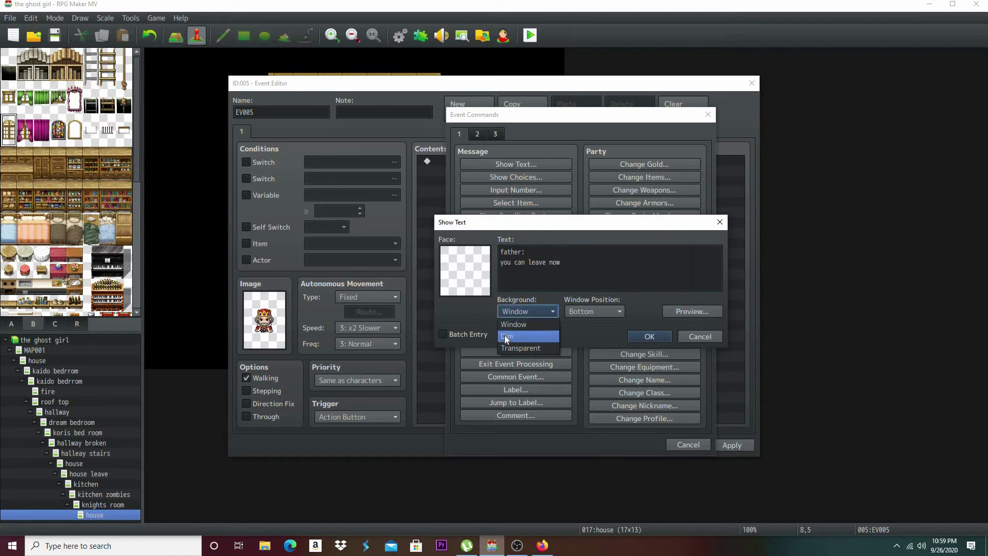
{"action": "left_click", "coordinate": [504, 336]}
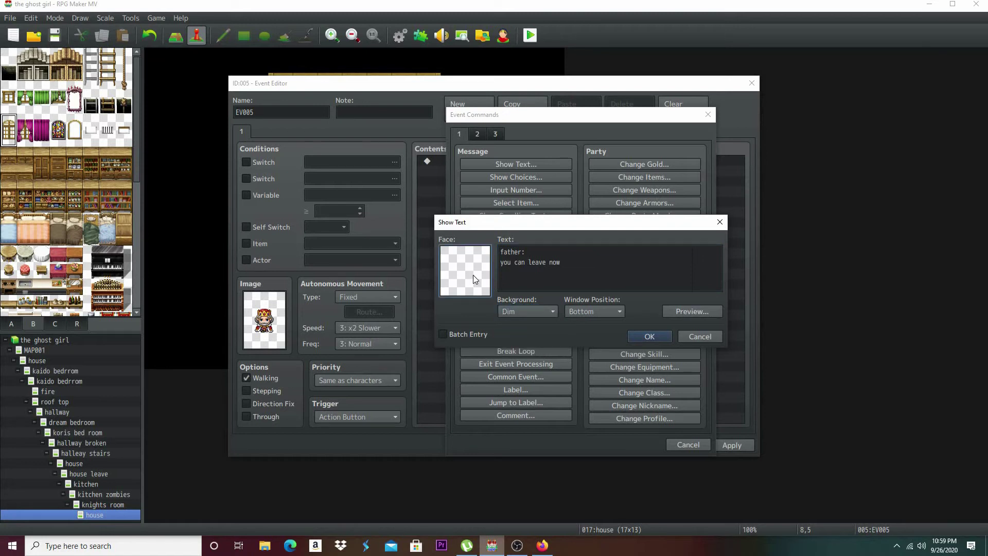
{"action": "double_click", "coordinate": [473, 276]}
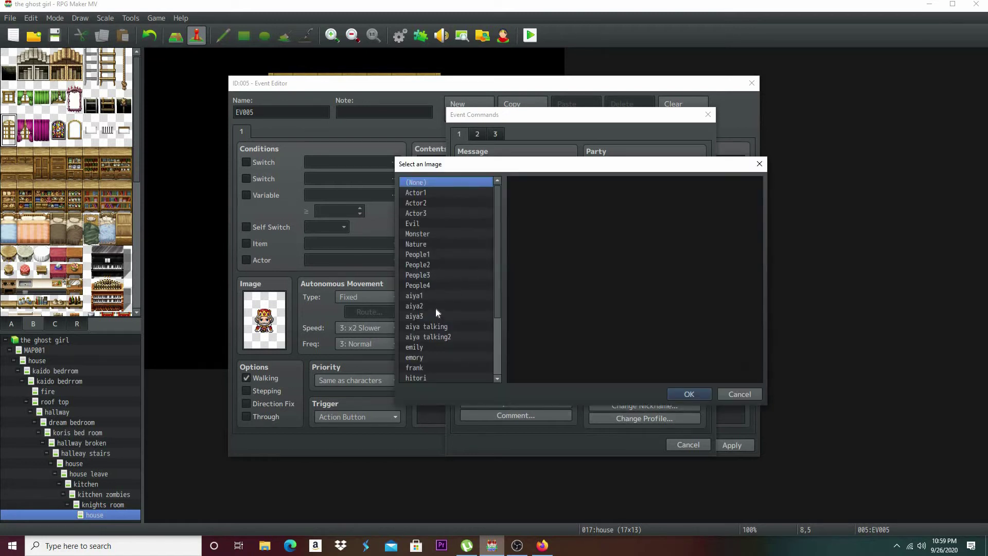
{"action": "left_click", "coordinate": [434, 254]}
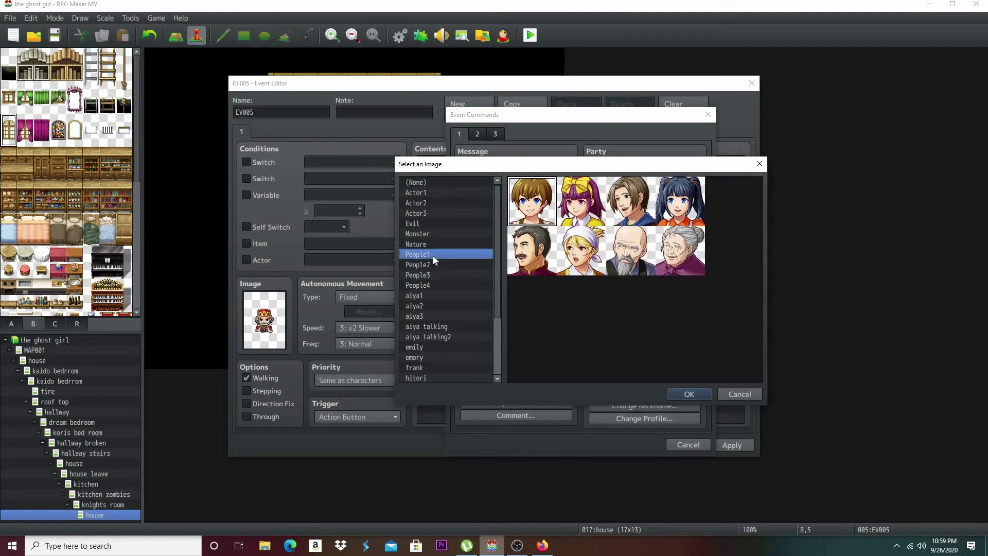
{"action": "left_click", "coordinate": [427, 283]}
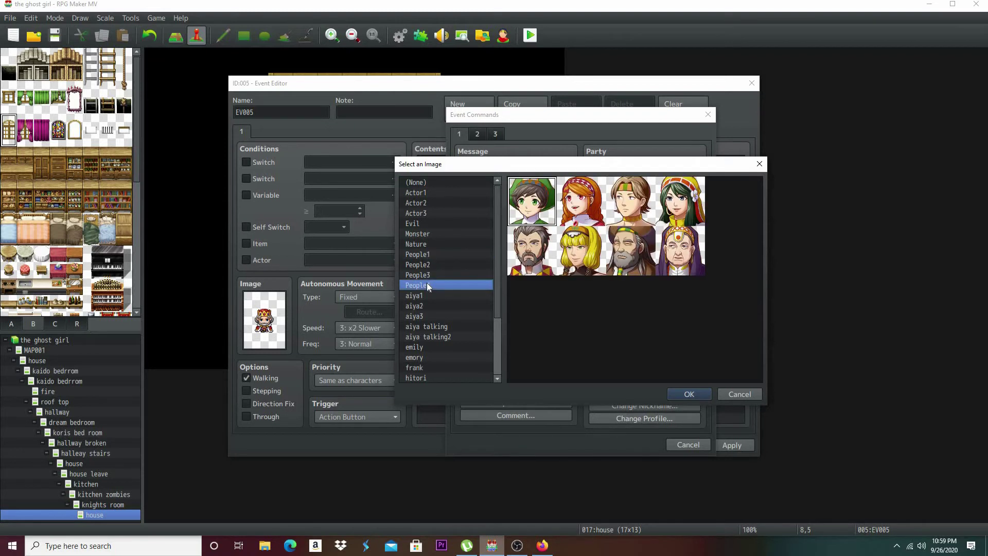
{"action": "left_click", "coordinate": [679, 397]}
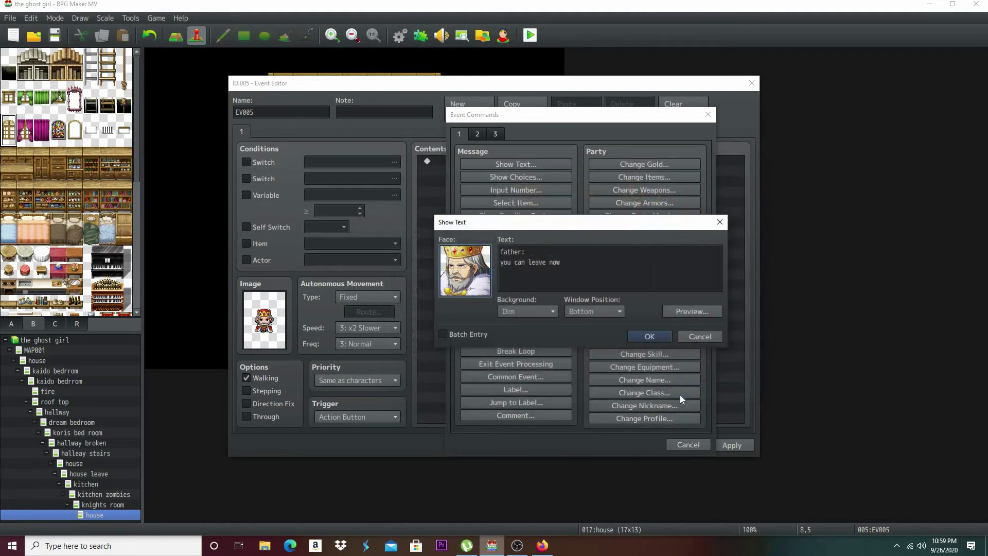
{"action": "left_click", "coordinate": [651, 334]}
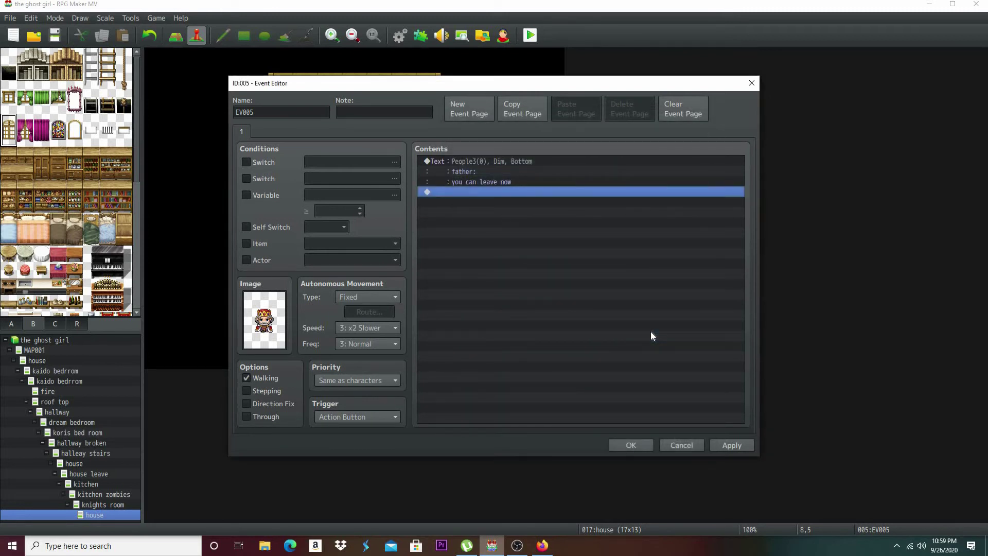
Add Control Switches #0014 father = ON to the father event
{"action": "double_click", "coordinate": [478, 194]}
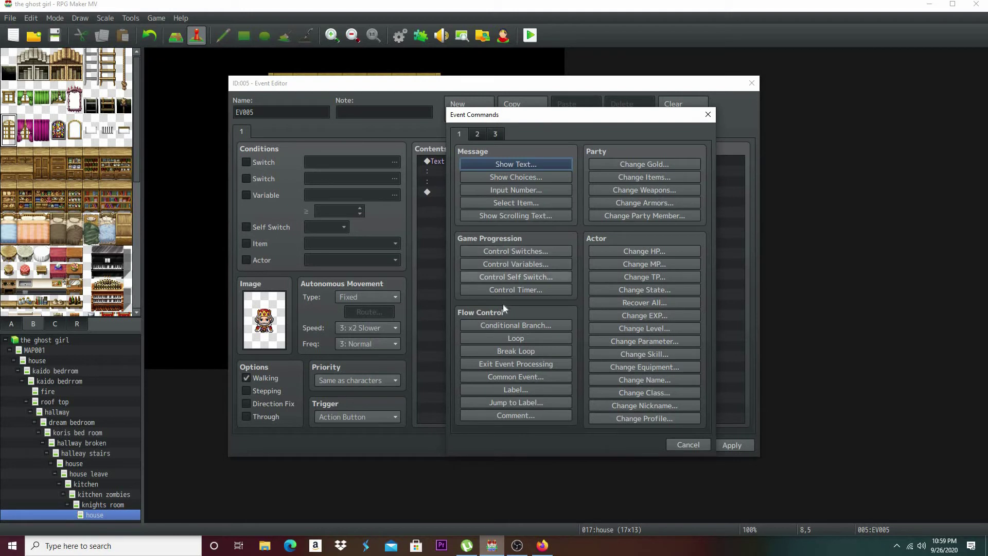
{"action": "left_click", "coordinate": [512, 252]}
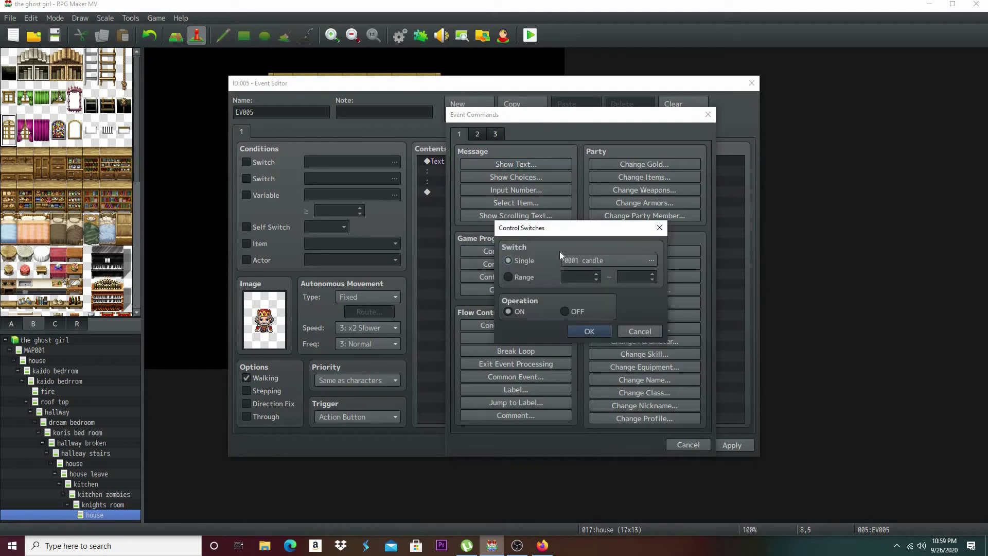
{"action": "left_click", "coordinate": [572, 260]}
{"action": "left_click", "coordinate": [597, 306]}
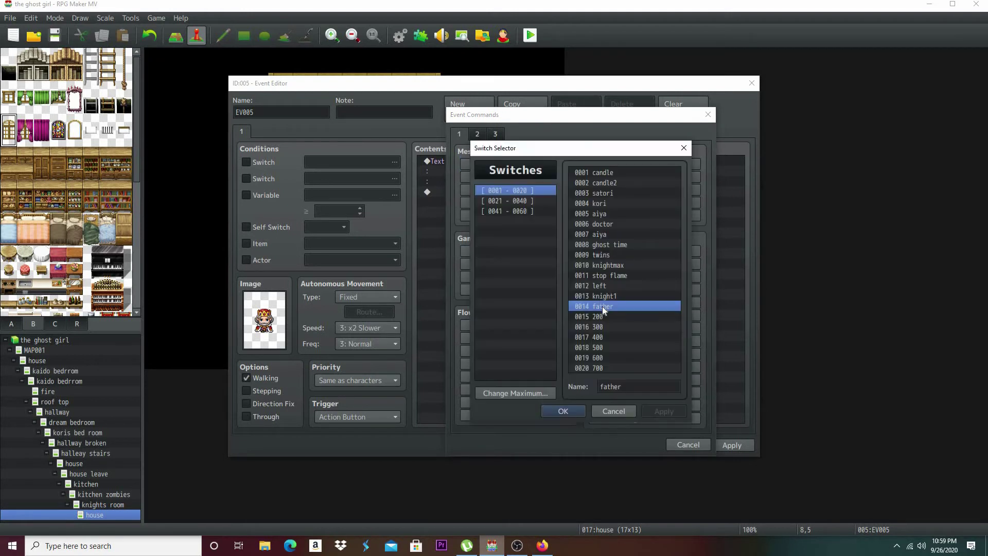
{"action": "left_click", "coordinate": [563, 411]}
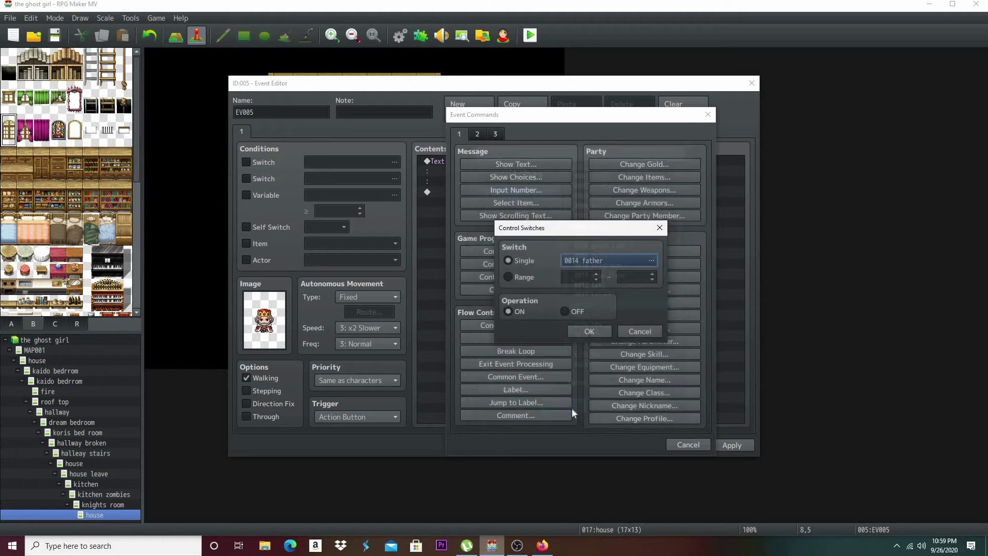
{"action": "left_click", "coordinate": [576, 331]}
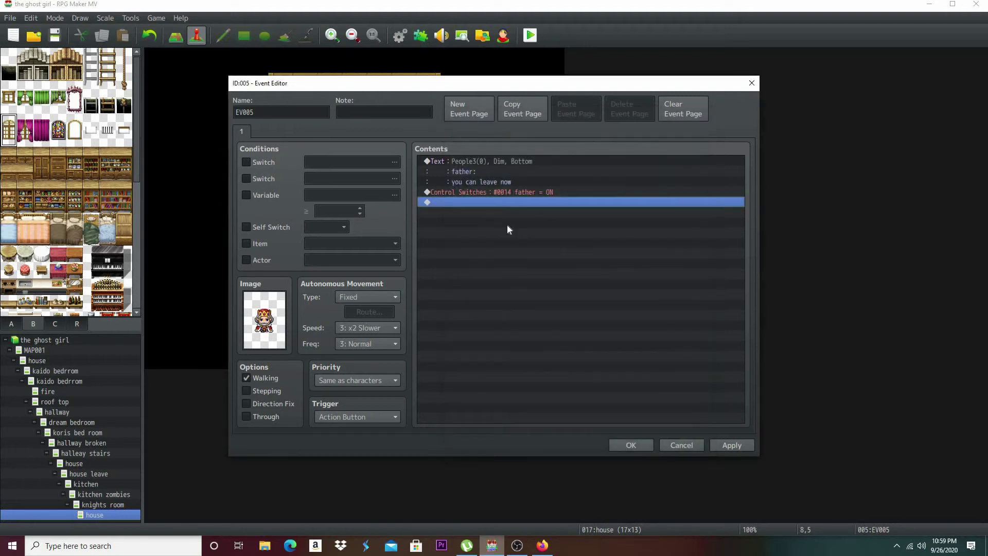
Add a second page requiring switch 0014 father, then apply and close EV005
{"action": "left_click", "coordinate": [455, 120]}
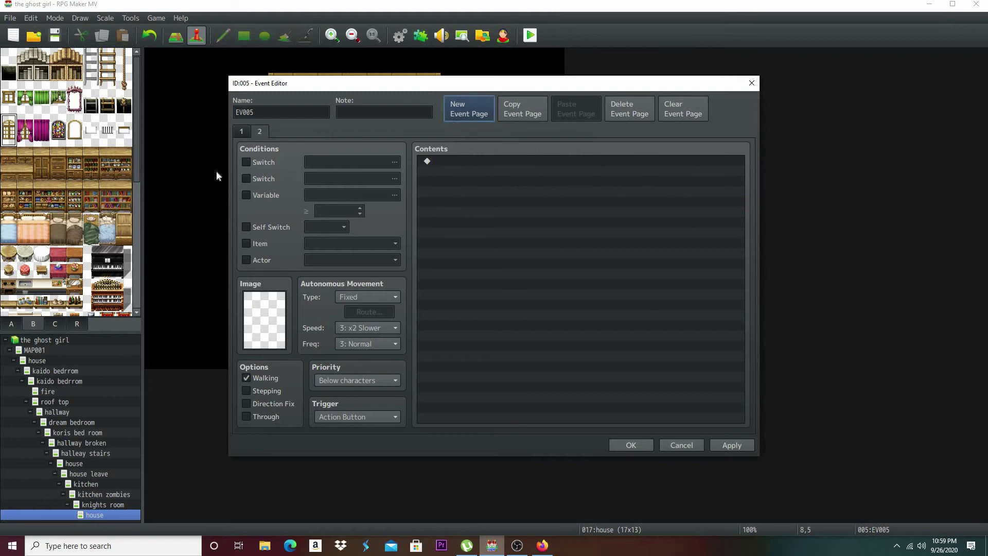
{"action": "left_click", "coordinate": [246, 178]}
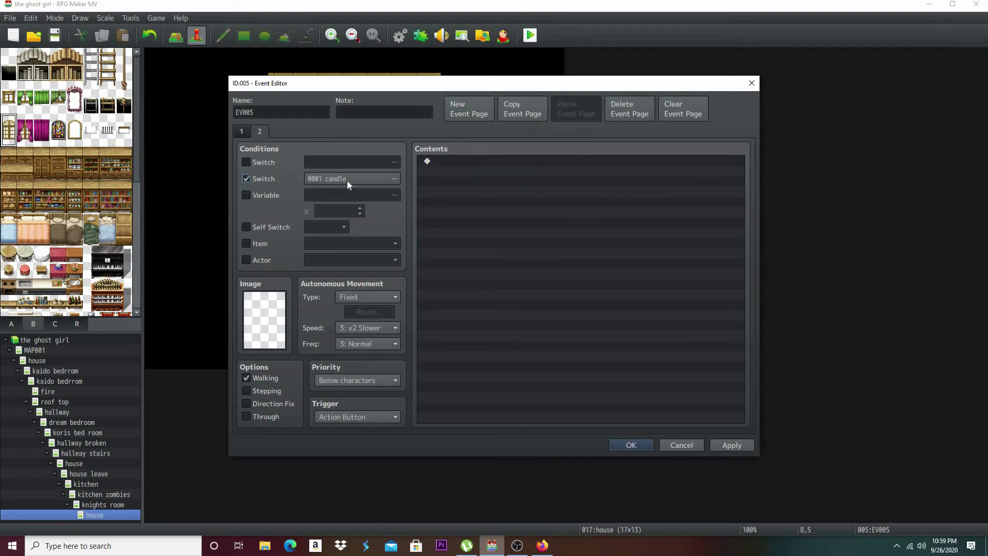
{"action": "left_click", "coordinate": [347, 181]}
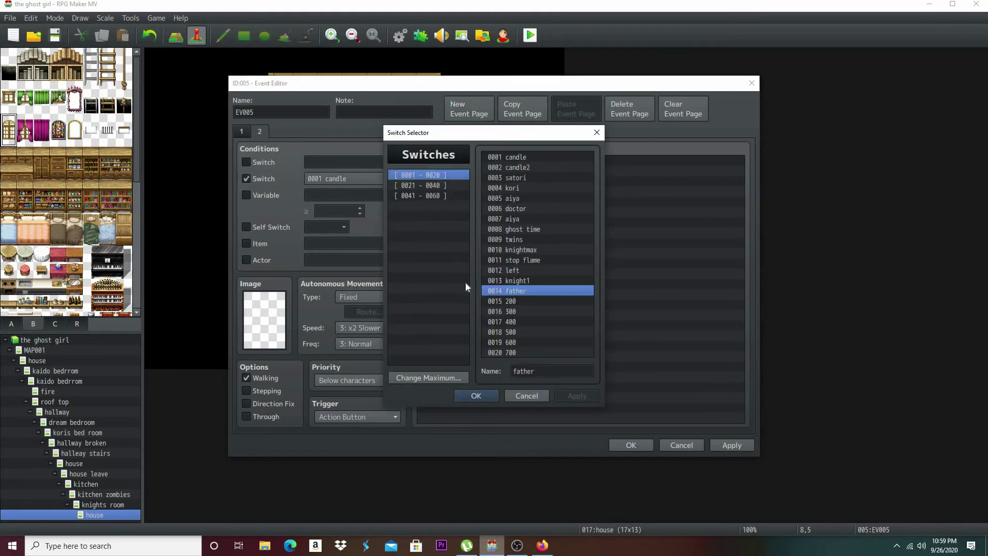
{"action": "left_click", "coordinate": [470, 395]}
{"action": "left_click", "coordinate": [723, 448]}
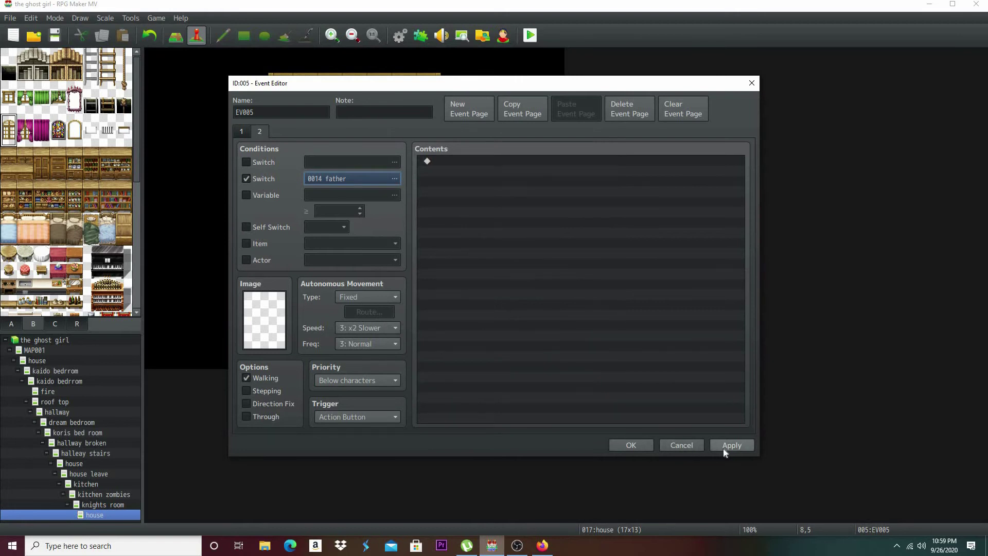
{"action": "left_click", "coordinate": [631, 446]}
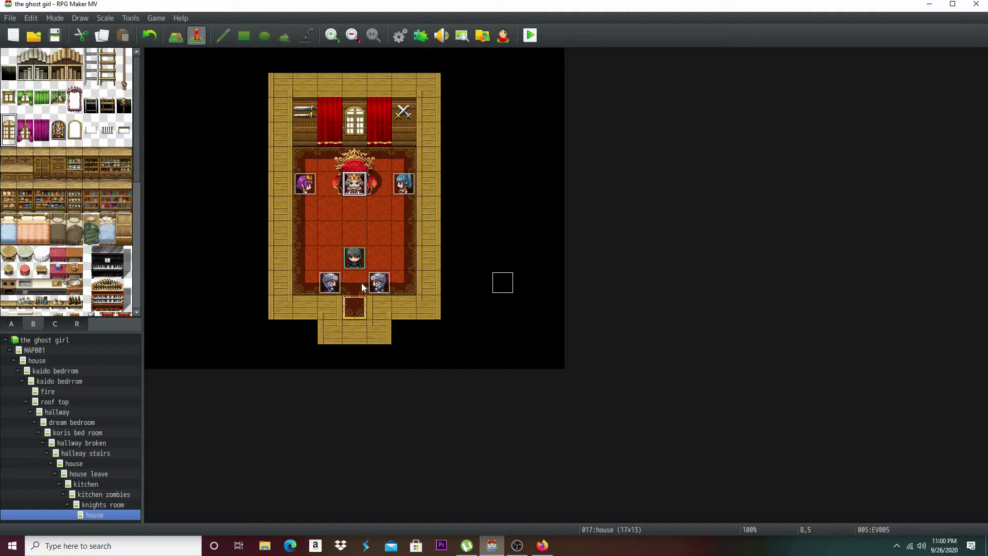
Review EV005's pages 1 and 2, then open and close the door-tile event EV008
{"action": "double_click", "coordinate": [353, 189]}
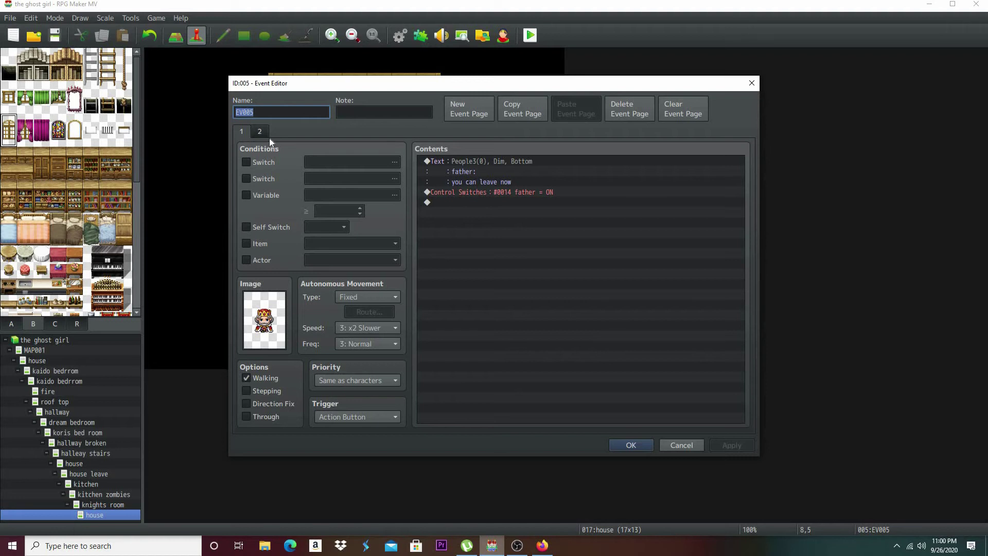
{"action": "left_click", "coordinate": [251, 131]}
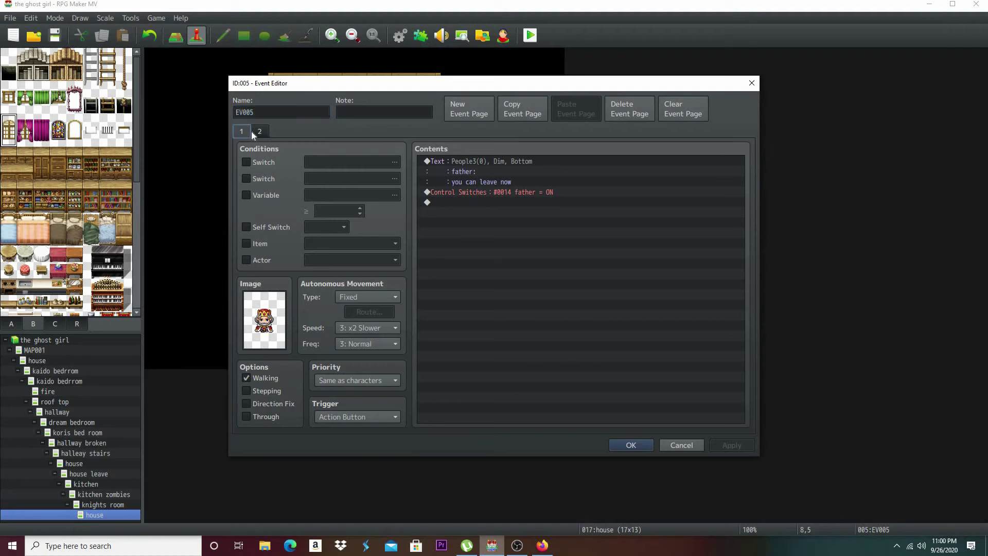
{"action": "left_click", "coordinate": [259, 132]}
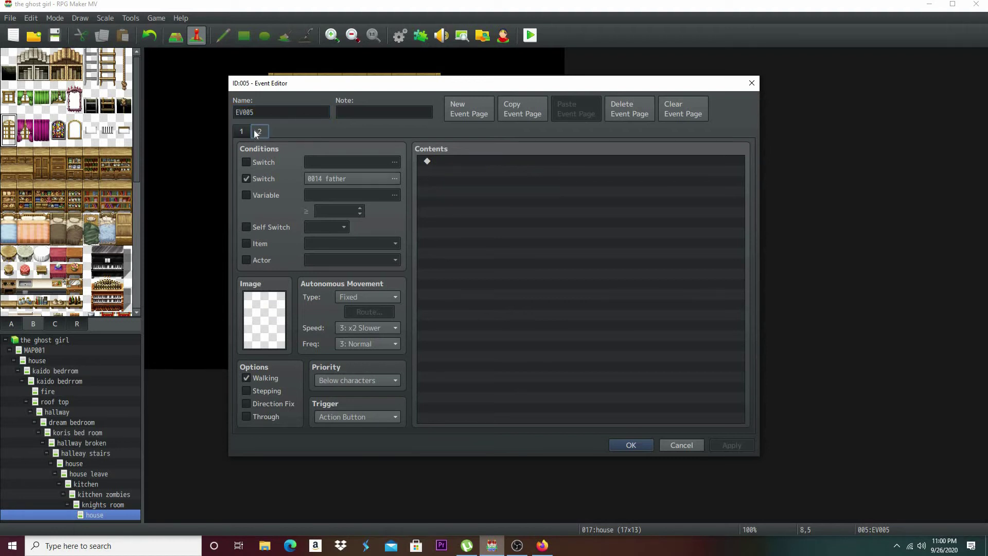
{"action": "left_click", "coordinate": [238, 132]}
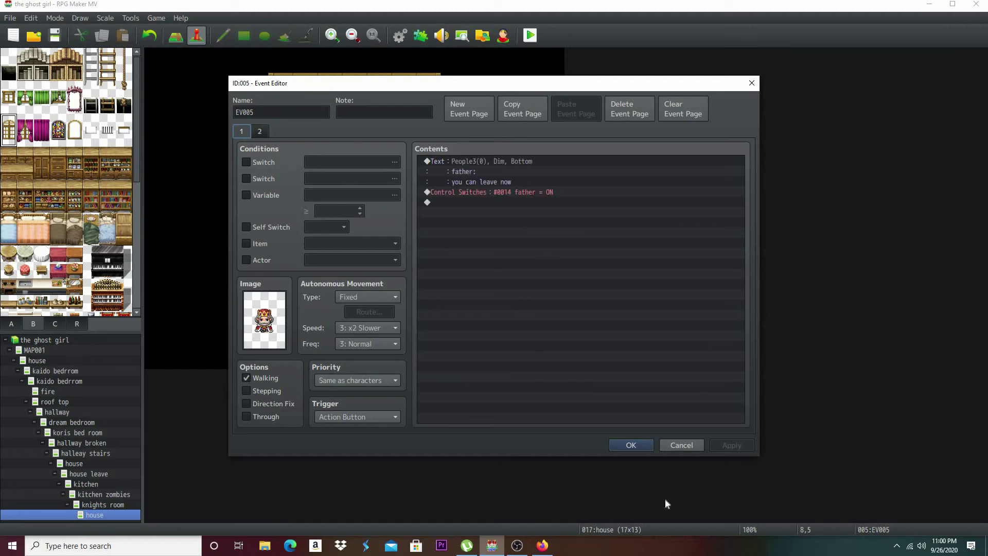
{"action": "left_click", "coordinate": [637, 445]}
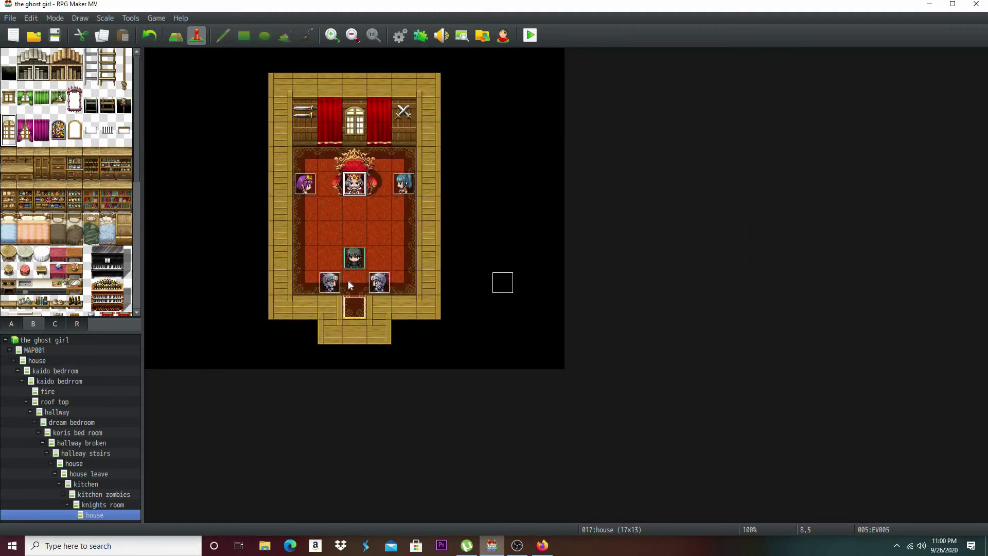
{"action": "double_click", "coordinate": [349, 303]}
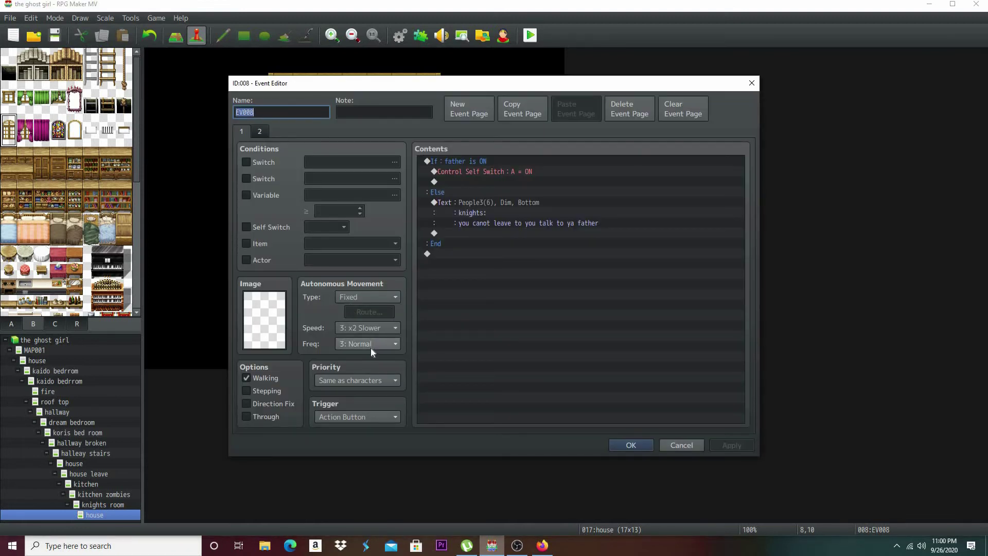
{"action": "left_click", "coordinate": [630, 445]}
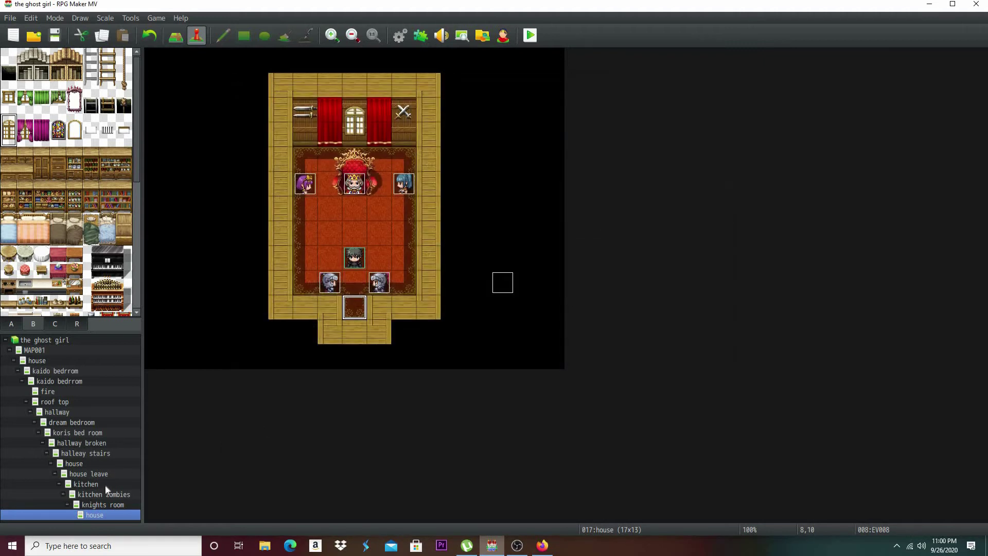
Create a new map from the map tree and name it 'outside'
{"action": "right_click", "coordinate": [63, 514]}
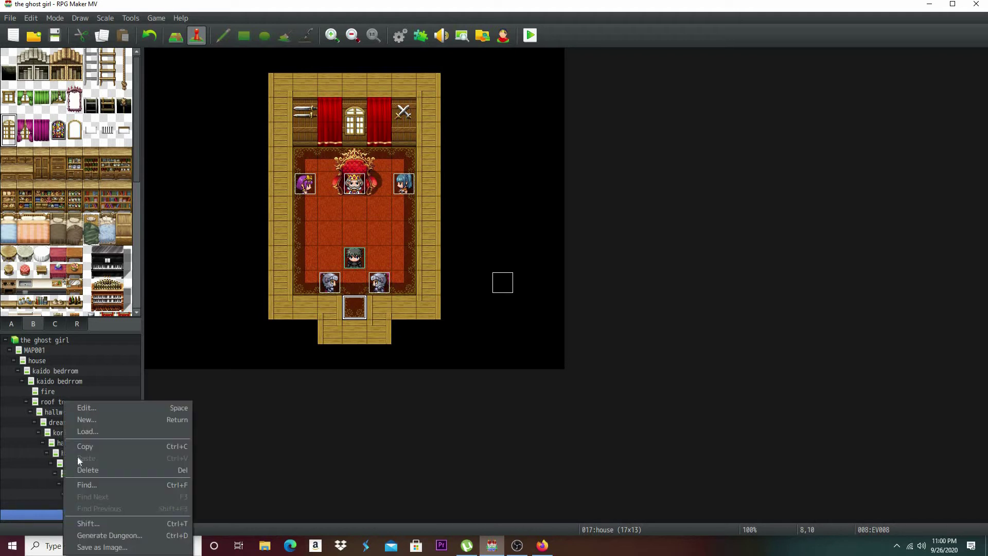
{"action": "left_click", "coordinate": [88, 420]}
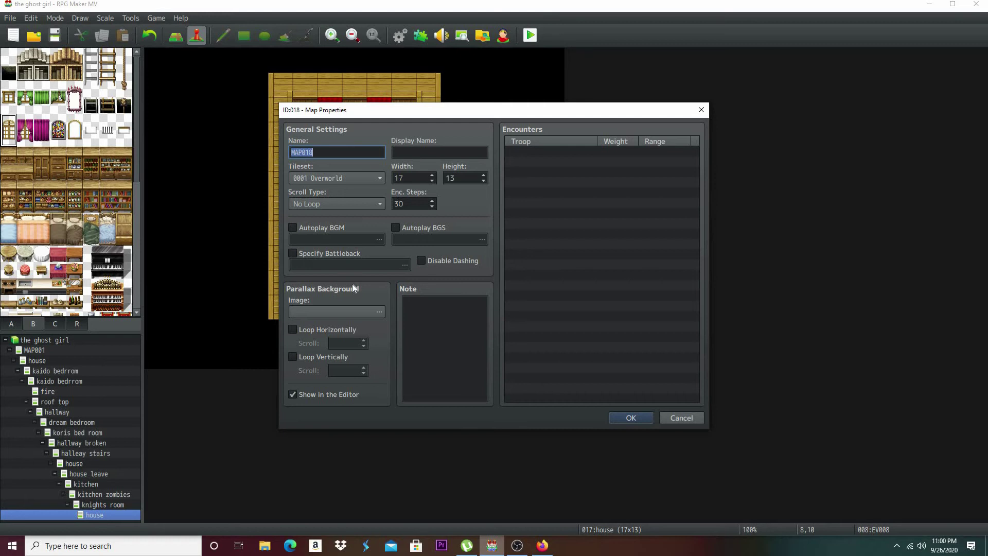
{"action": "type", "text": "outside"}
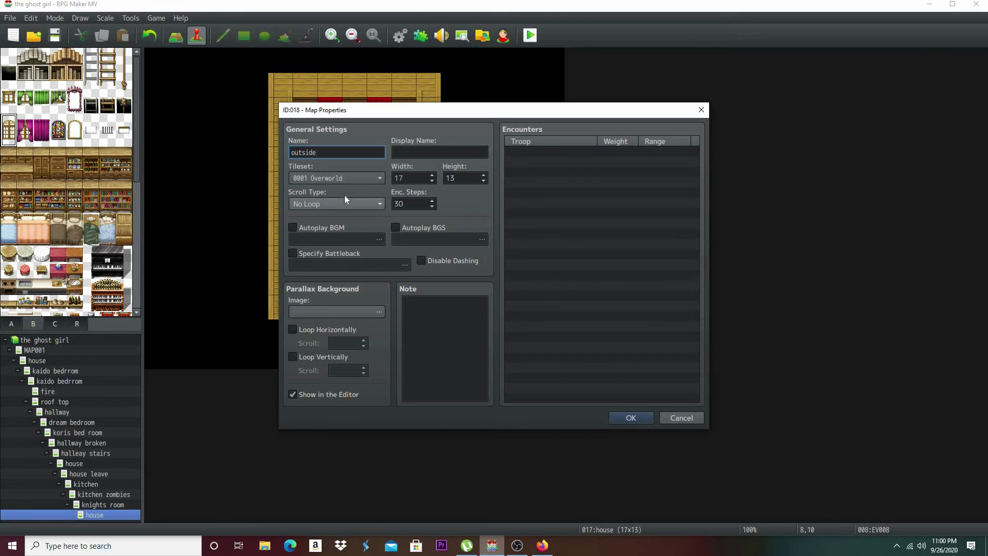
{"action": "left_click", "coordinate": [348, 180]}
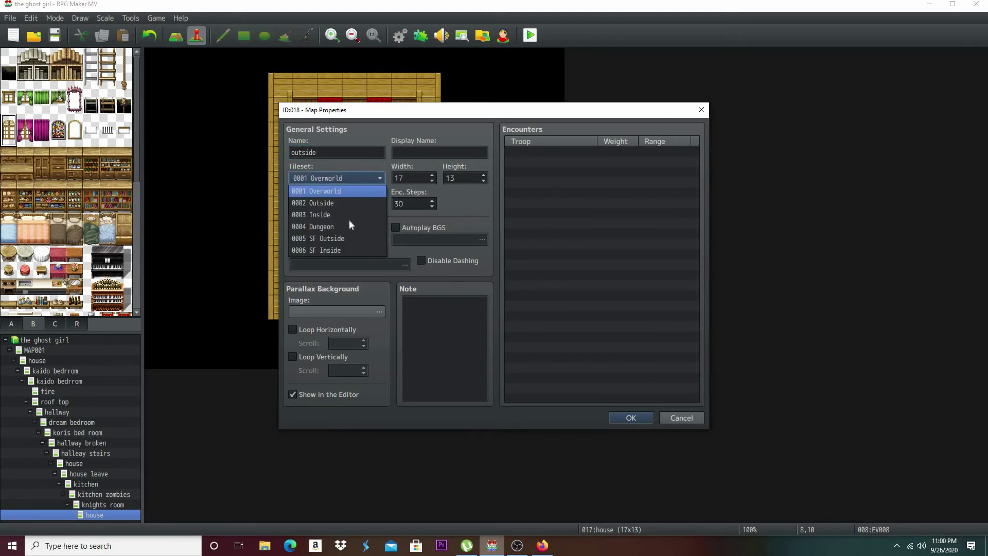